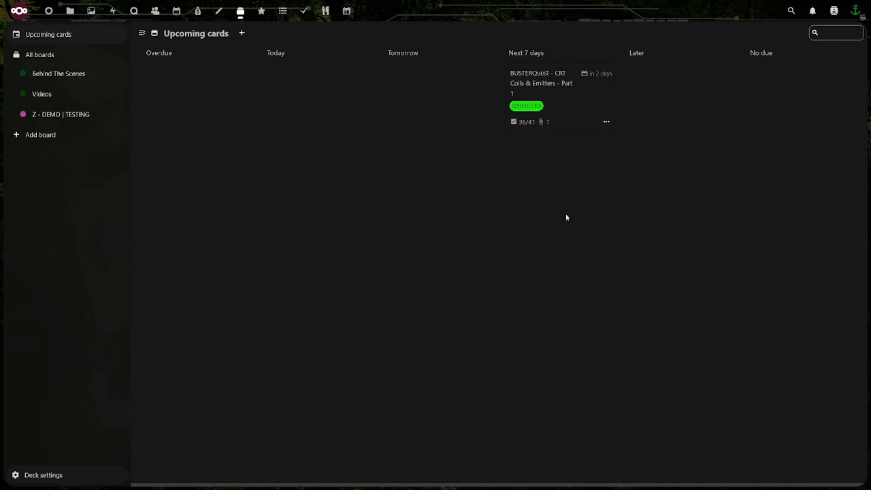
Open the "[[[ TEMPLATE DEMO ]]]" card in the IDEA | TO DO list of the "Z - DEMO | TESTING" board
{"action": "left_click", "coordinate": [45, 117]}
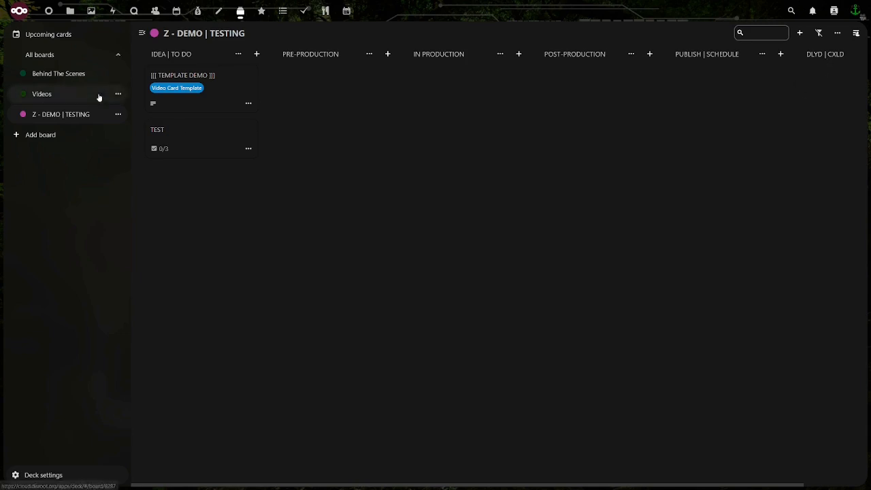
{"action": "left_click", "coordinate": [193, 108]}
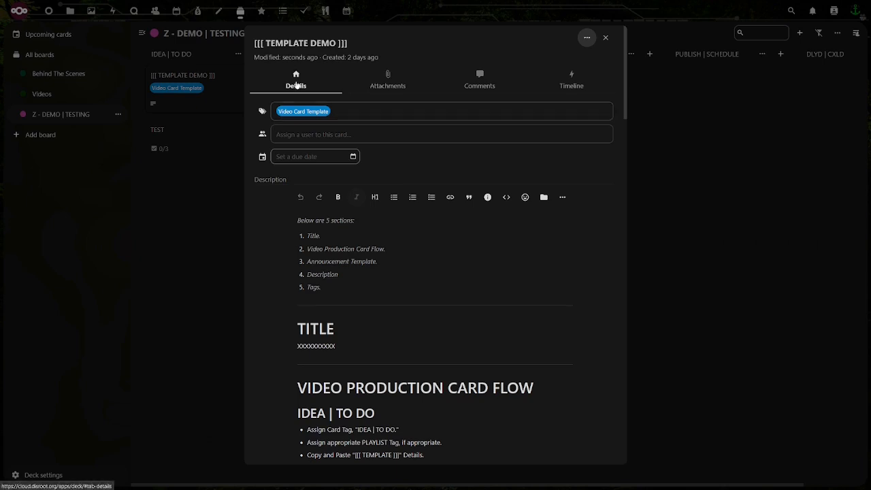
Look through the template card's attachments, comments and timeline, and return to its details
{"action": "left_click", "coordinate": [388, 85]}
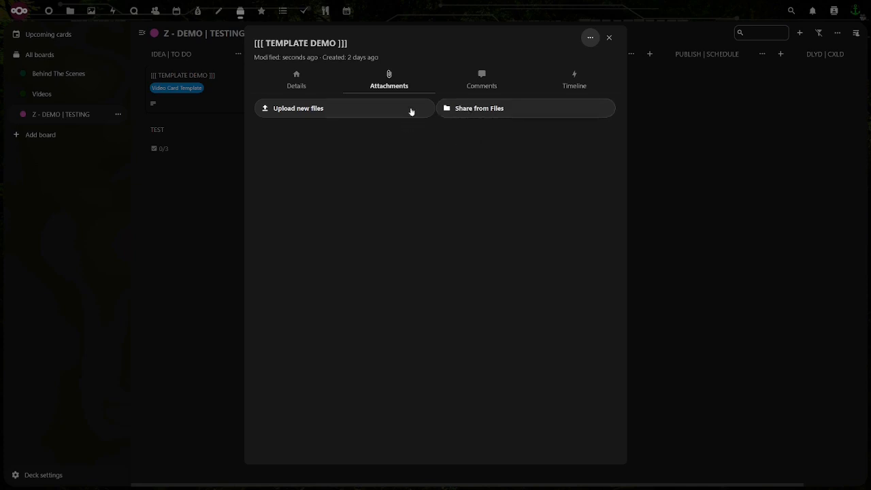
{"action": "left_click", "coordinate": [474, 84]}
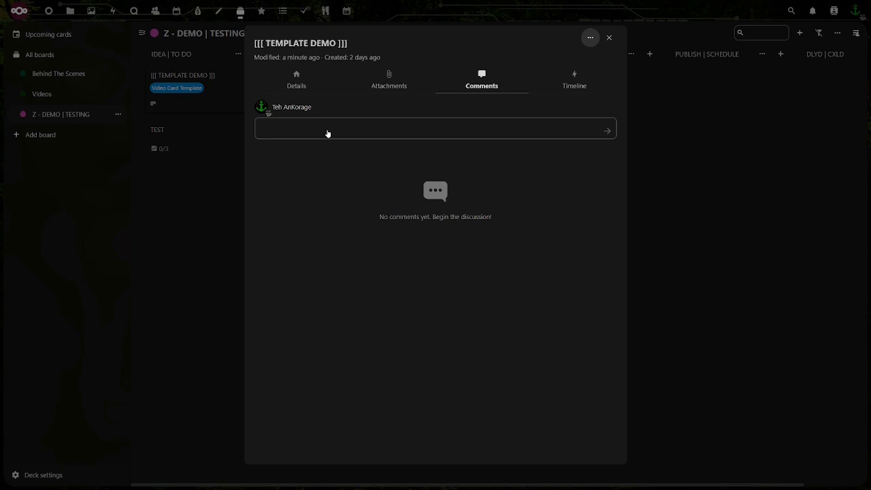
{"action": "left_click", "coordinate": [574, 86]}
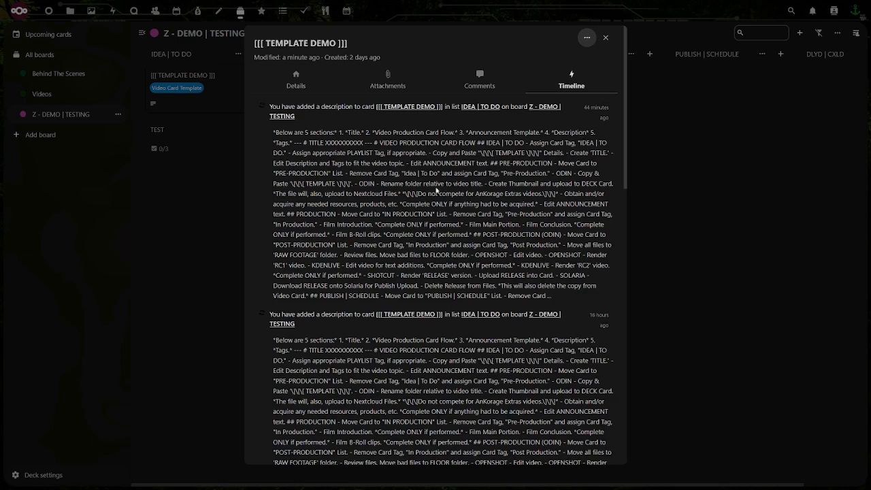
{"action": "left_click", "coordinate": [296, 82]}
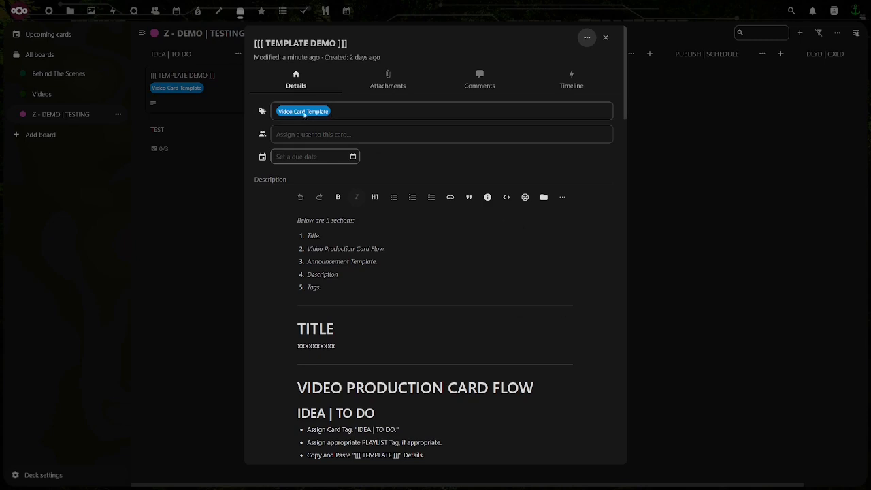
Look through the tags available for the template card, from Cancelled to Video Card Template
{"action": "left_click", "coordinate": [376, 114]}
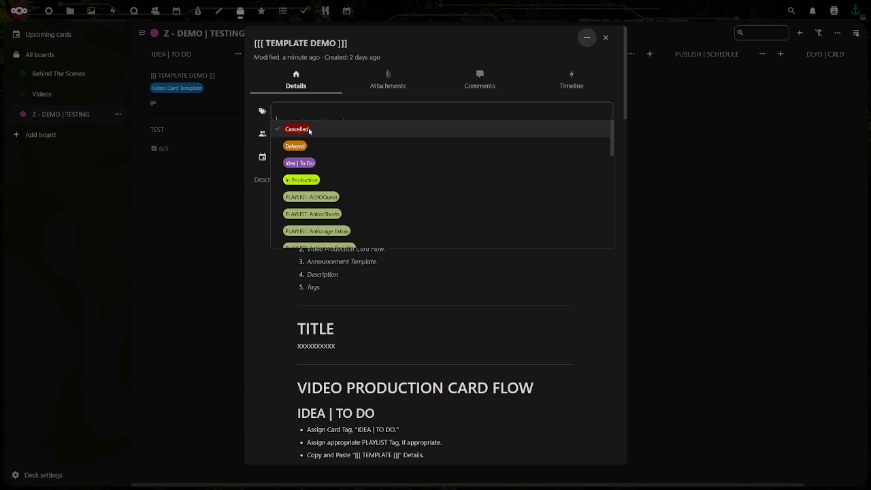
{"action": "left_click", "coordinate": [303, 153]}
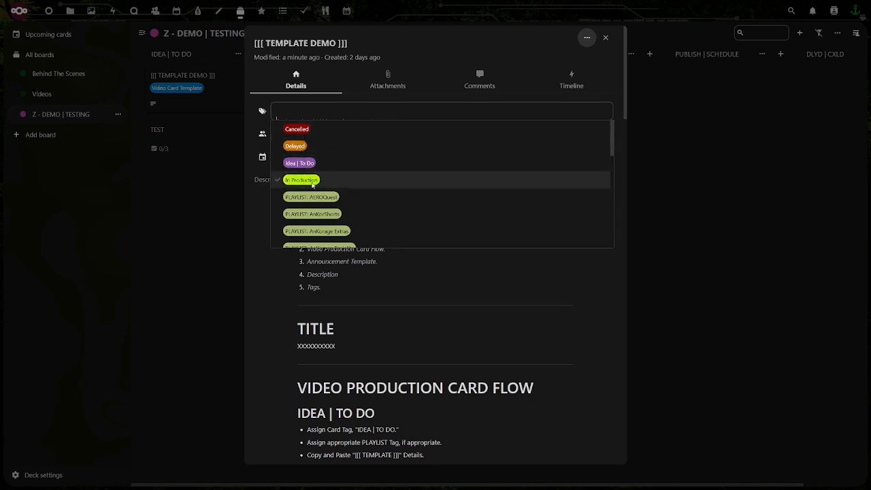
{"action": "scroll", "coordinate": [313, 197], "scroll_direction": "down", "scroll_amount": 2}
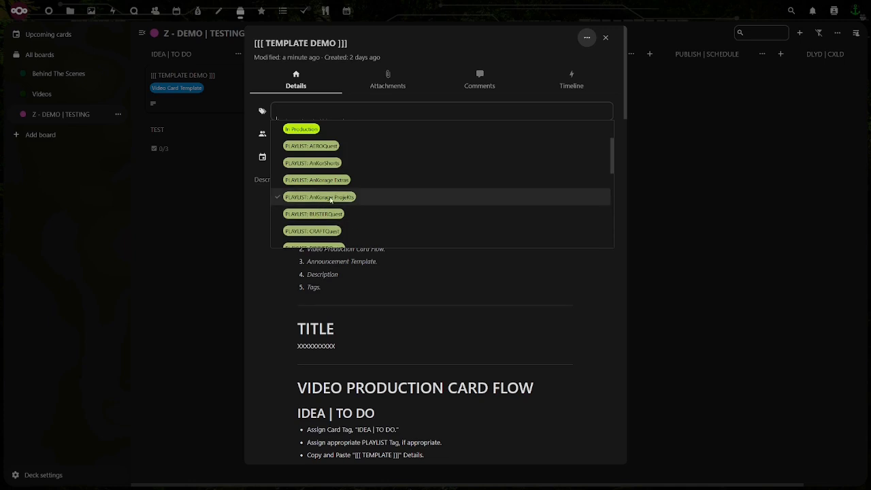
{"action": "scroll", "coordinate": [330, 200], "scroll_direction": "down", "scroll_amount": 8}
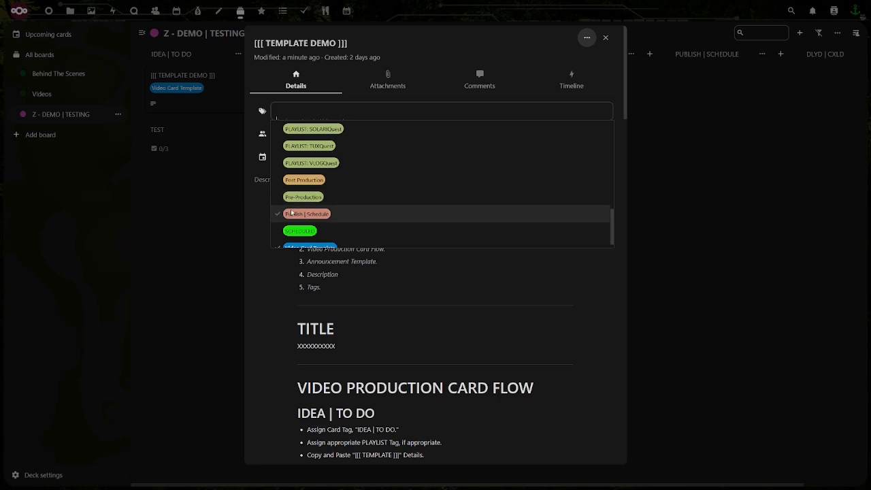
{"action": "left_click", "coordinate": [302, 231]}
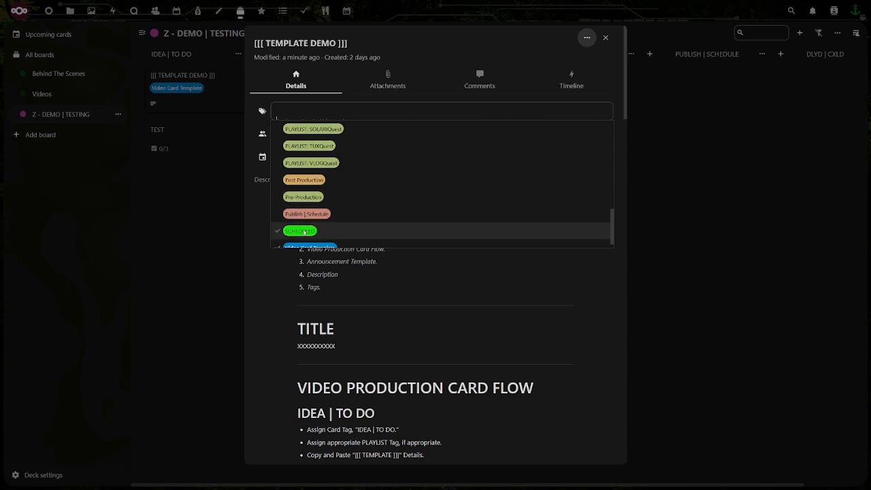
{"action": "scroll", "coordinate": [327, 232], "scroll_direction": "down", "scroll_amount": 1}
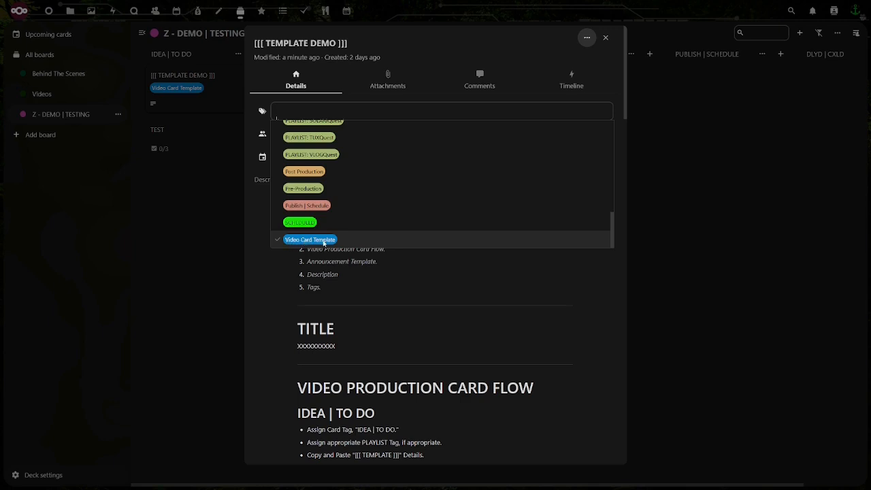
Check the additional formatting actions offered for the card's description text
{"action": "left_click", "coordinate": [408, 274]}
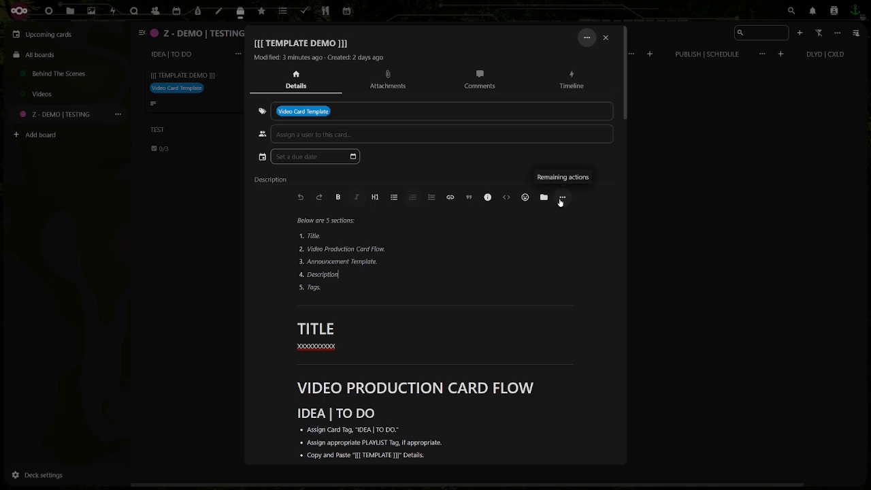
{"action": "left_click", "coordinate": [562, 198]}
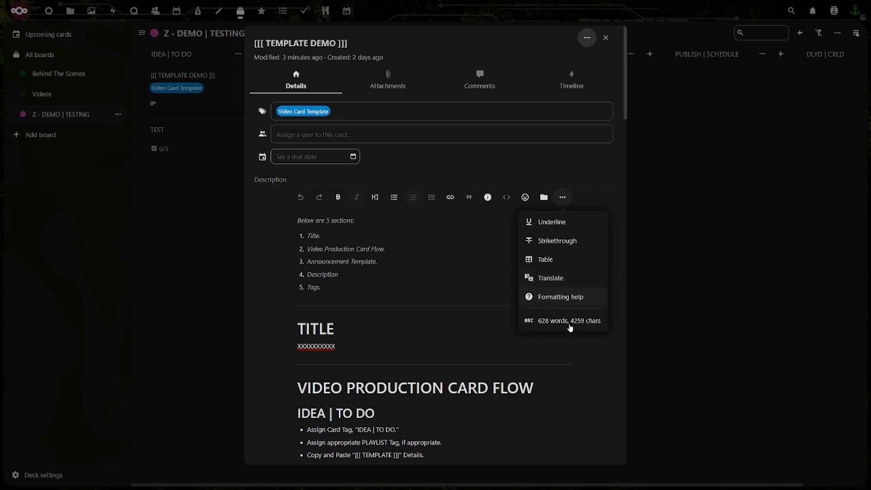
{"action": "left_click", "coordinate": [482, 286]}
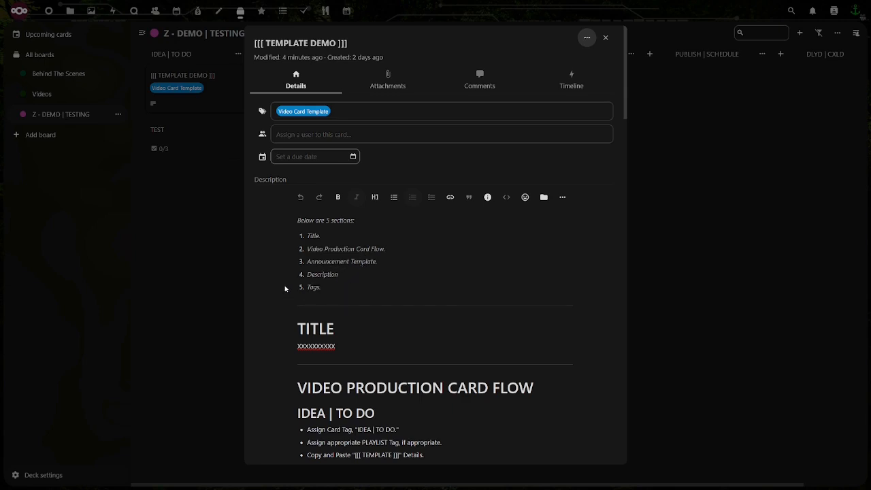
Replace the placeholder under the TITLE heading with "This is the video example title. #template"
{"action": "scroll", "coordinate": [287, 296], "scroll_direction": "down", "scroll_amount": 3}
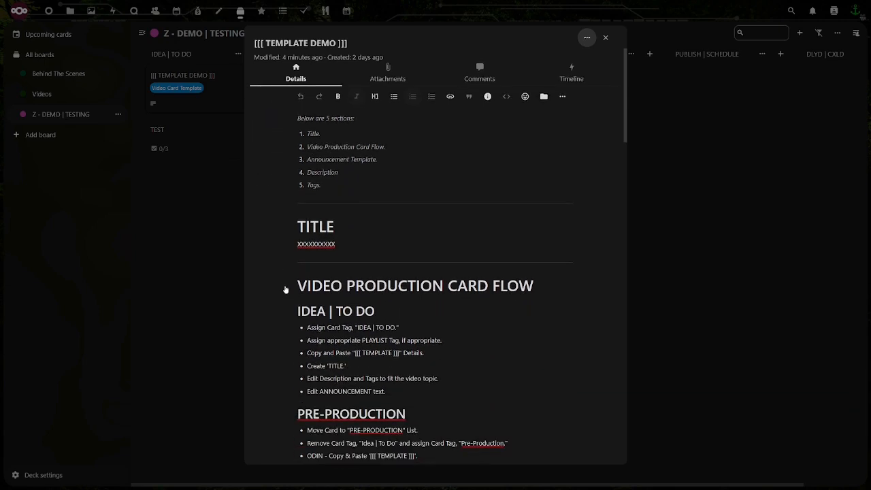
{"action": "double_click", "coordinate": [317, 245]}
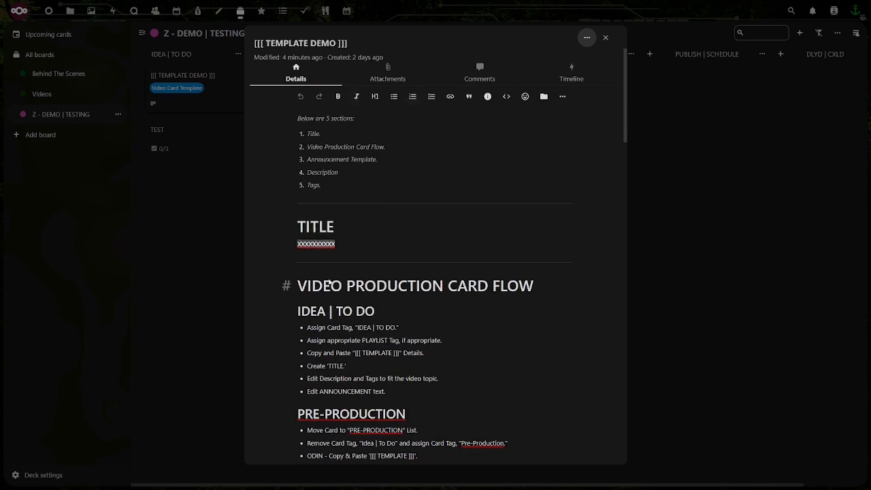
{"action": "type", "text": "This is the video example "}
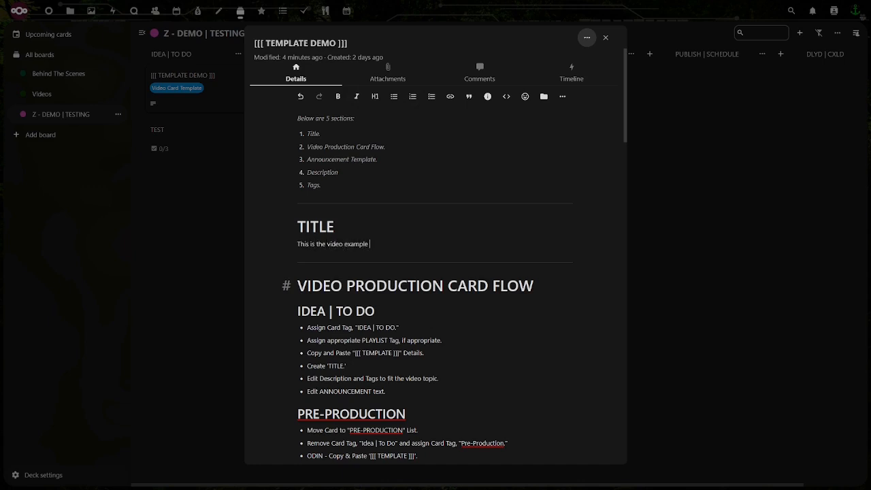
{"action": "type", "text": "title. #template"}
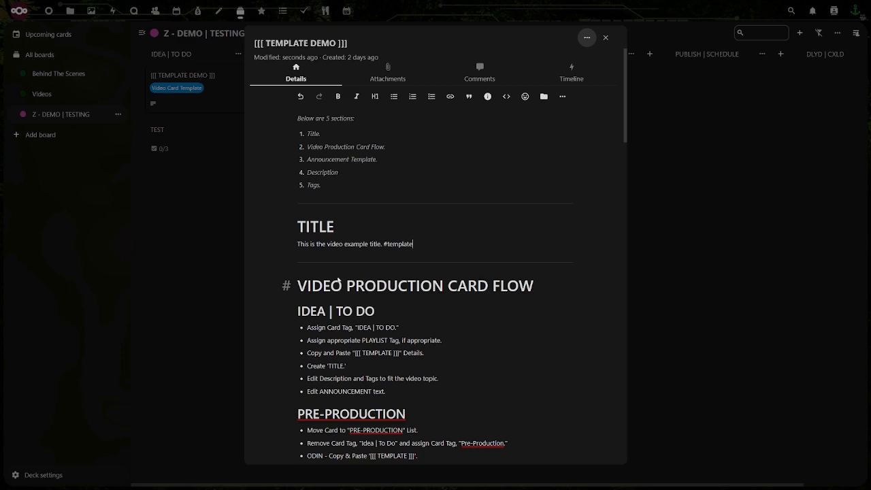
Replace the placeholder under "YouTube & Odysee" in the Video Description with "This is the video where I tell you how I manage and track videos."
{"action": "scroll", "coordinate": [339, 281], "scroll_direction": "down", "scroll_amount": 3}
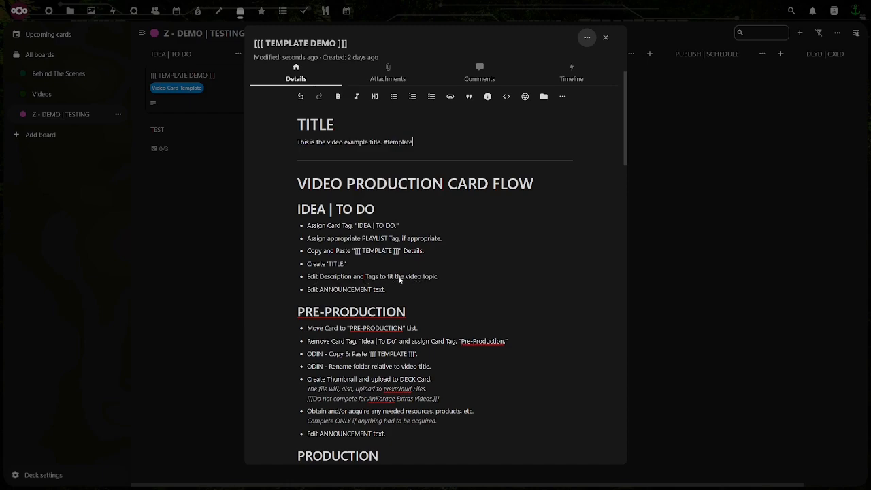
{"action": "scroll", "coordinate": [275, 277], "scroll_direction": "down", "scroll_amount": 20}
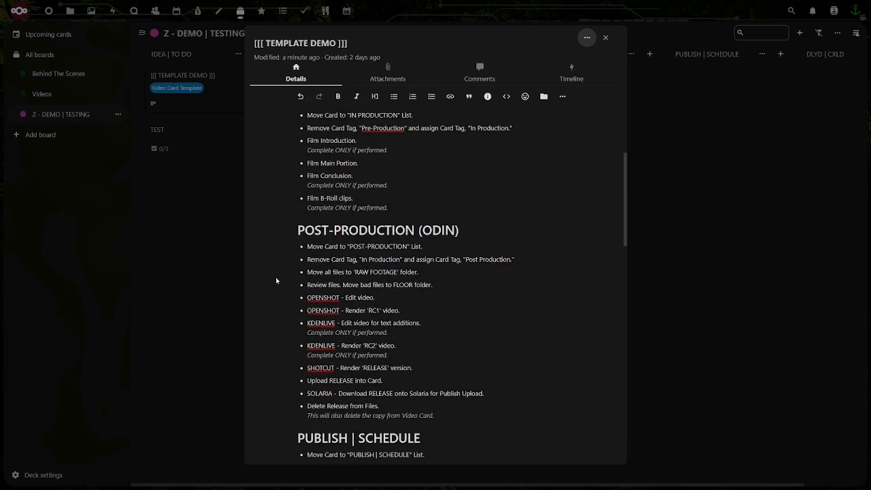
{"action": "scroll", "coordinate": [277, 279], "scroll_direction": "down", "scroll_amount": 1}
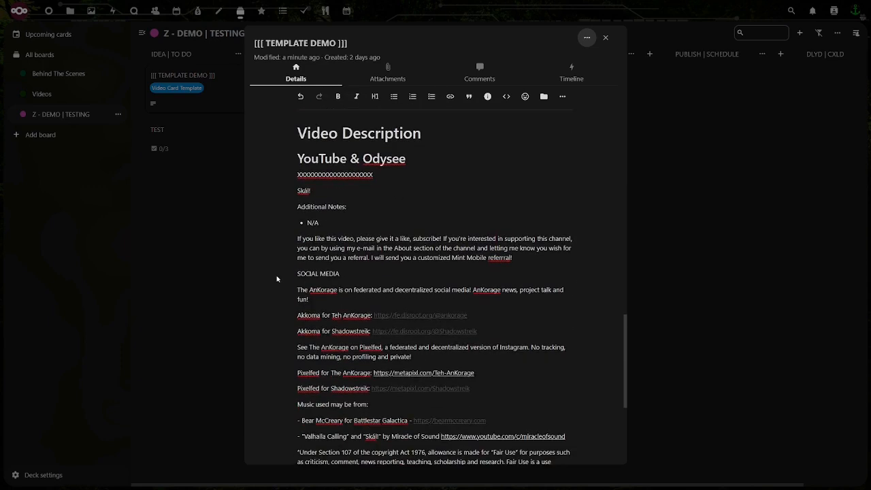
{"action": "double_click", "coordinate": [331, 176]}
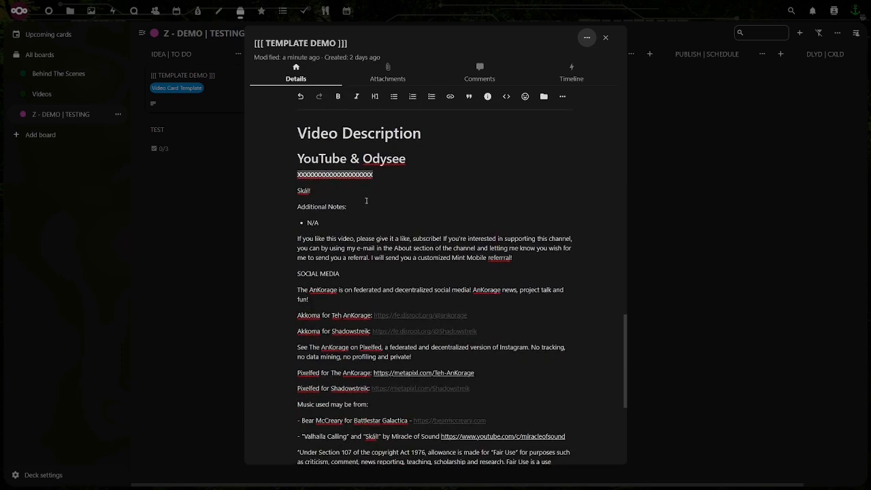
{"action": "type", "text": "This is th"}
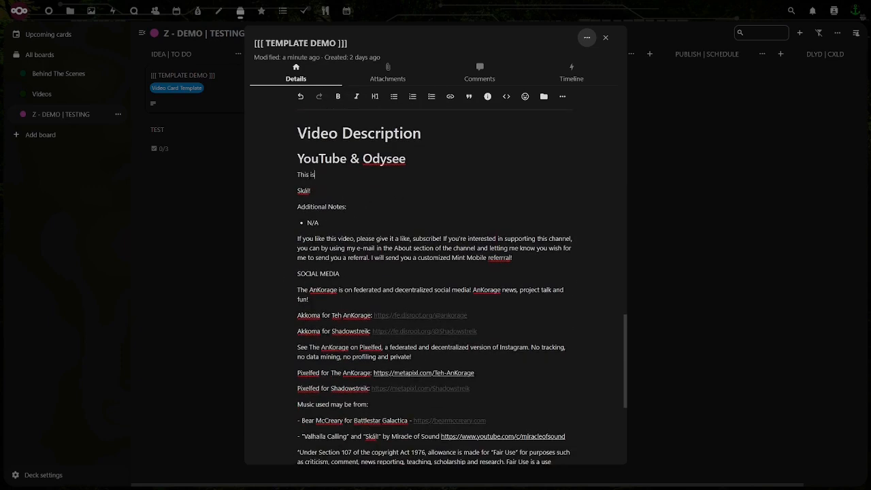
{"action": "type", "text": "e video where I tell you how I manag"}
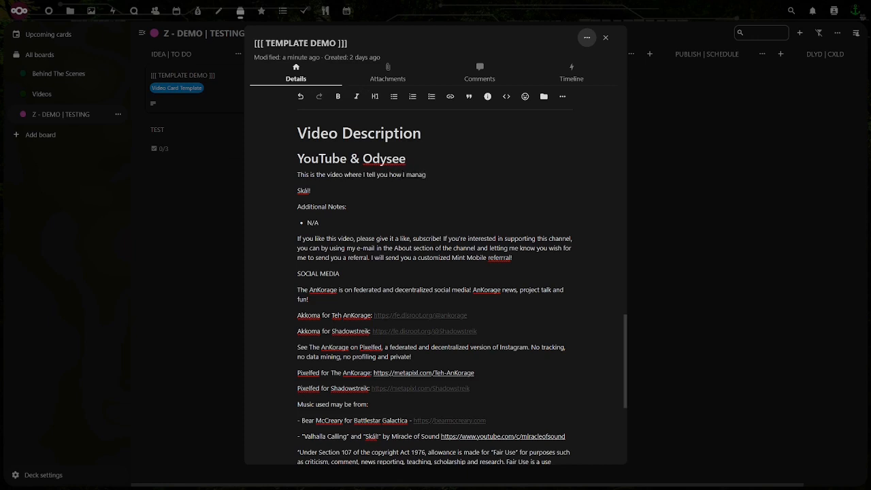
{"action": "type", "text": "e and track videos."}
Add "template," to the end of the YouTube tag list in the Tags section
{"action": "scroll", "coordinate": [362, 250], "scroll_direction": "down", "scroll_amount": 3}
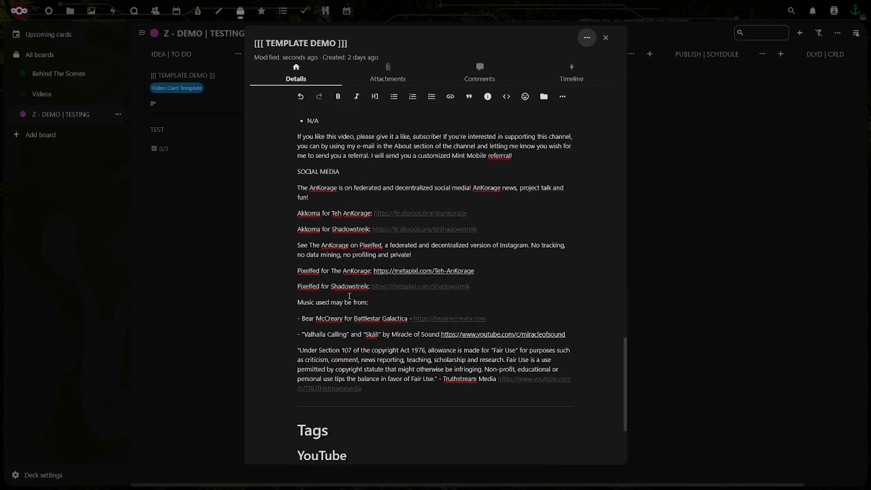
{"action": "scroll", "coordinate": [348, 295], "scroll_direction": "down", "scroll_amount": 4}
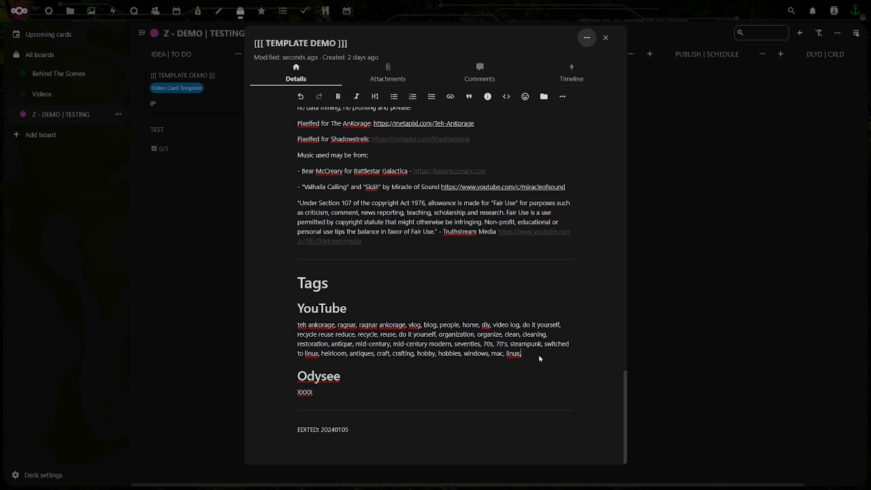
{"action": "type", "text": "temple"}
{"action": "key", "text": "BackSpace"}
{"action": "type", "text": "ate"}
Replace the Odysee tags placeholder with "tag 1", "tag 2" and "tag 3" on separate lines
{"action": "double_click", "coordinate": [304, 393]}
{"action": "type", "text": "tag 1"}
{"action": "key", "text": "Return"}
{"action": "type", "text": "tag "}
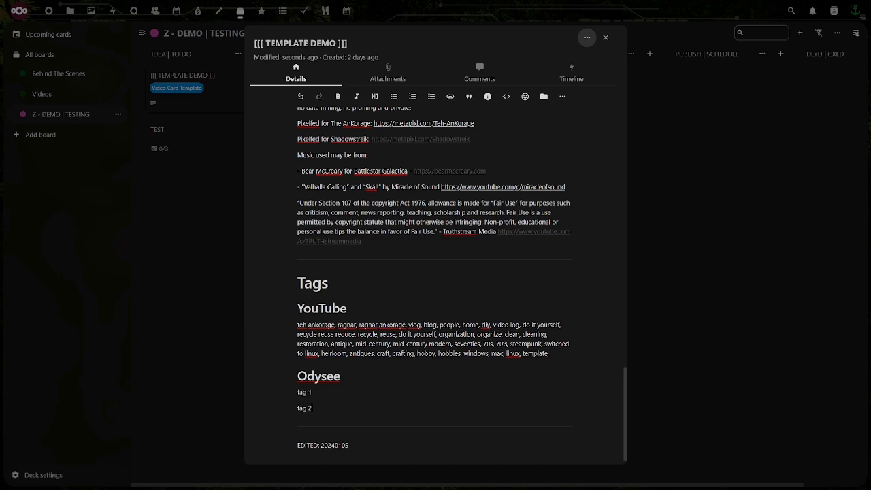
{"action": "type", "text": "2"}
{"action": "key", "text": "Return"}
{"action": "type", "text": "tag 3"}
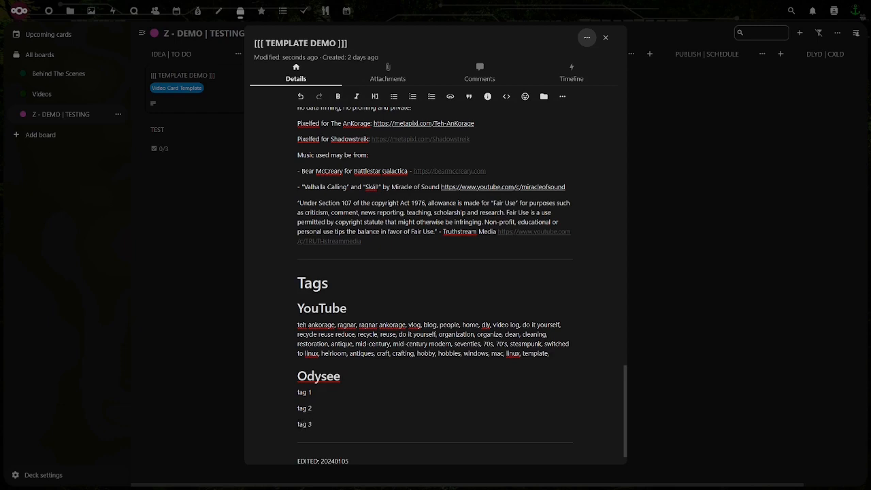
{"action": "key", "text": "Return"}
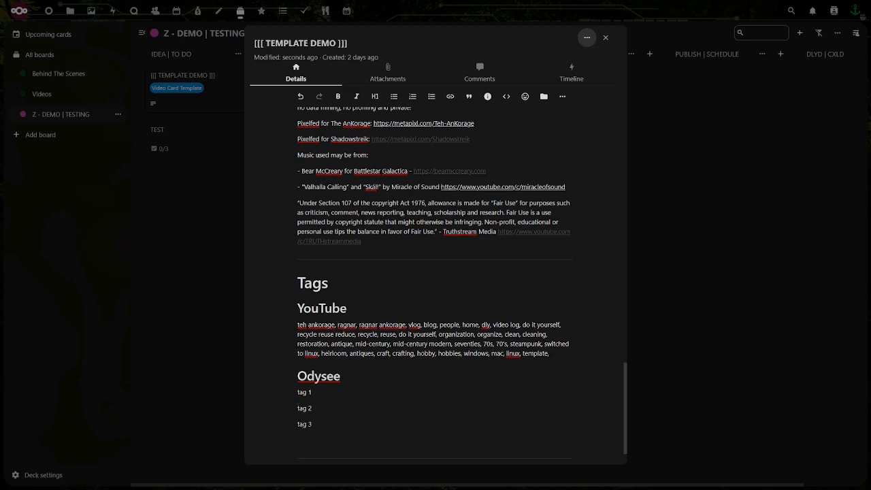
Fill in the Announcement Template with "NEW VIDEO" as its headline and "#tags" in place of the hashtag placeholder
{"action": "scroll", "coordinate": [415, 261], "scroll_direction": "up", "scroll_amount": 15}
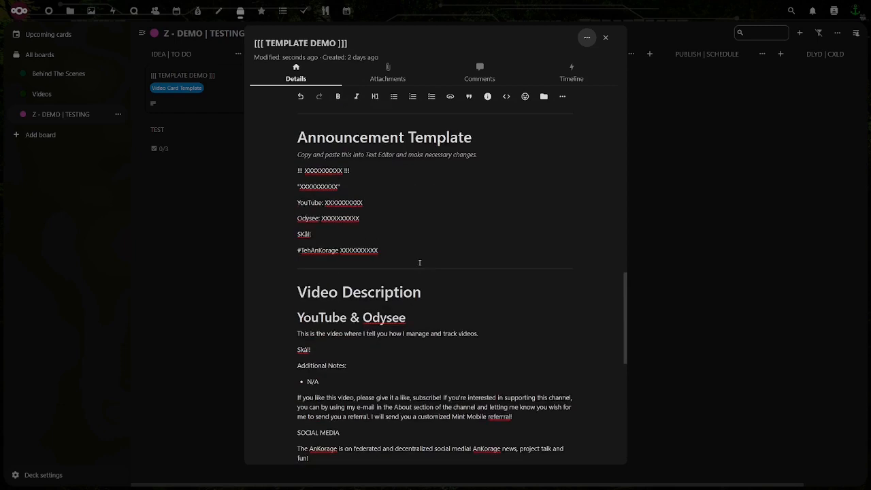
{"action": "scroll", "coordinate": [415, 260], "scroll_direction": "down", "scroll_amount": 2}
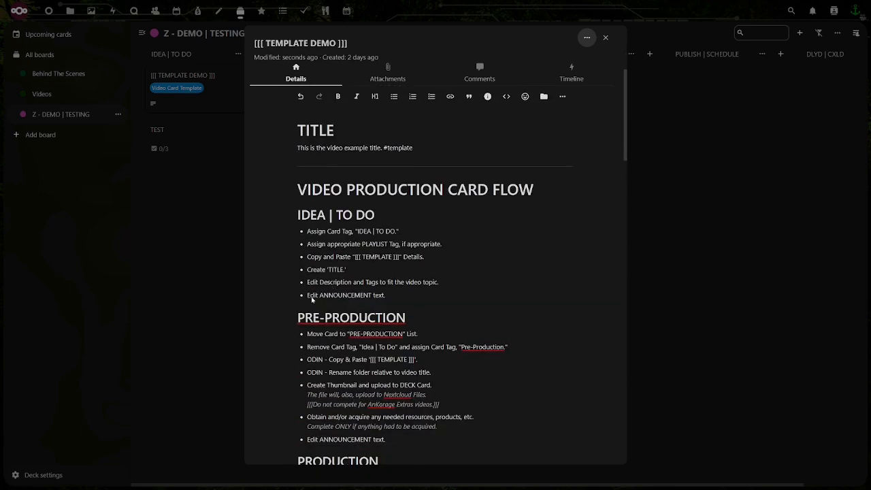
{"action": "scroll", "coordinate": [283, 292], "scroll_direction": "down", "scroll_amount": 20}
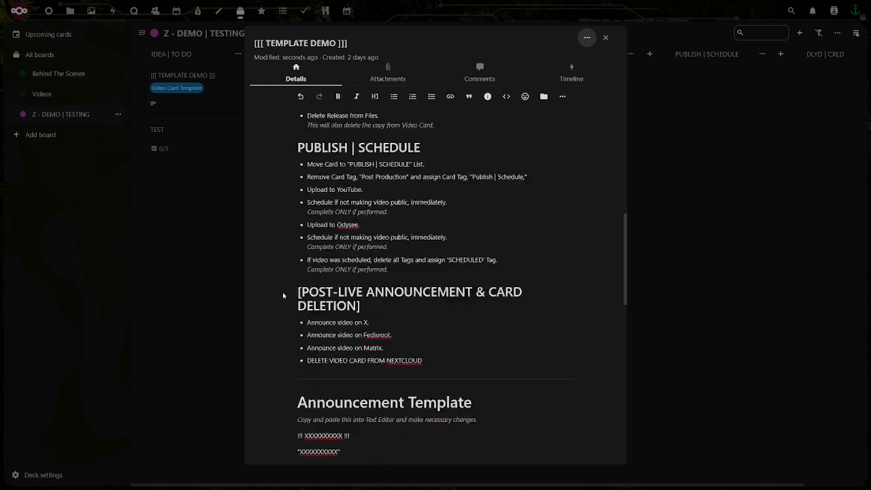
{"action": "scroll", "coordinate": [285, 294], "scroll_direction": "up", "scroll_amount": 1}
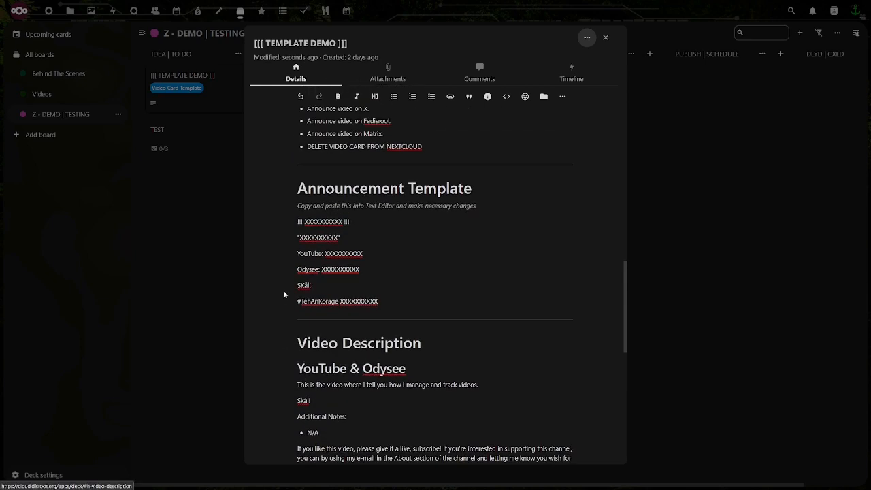
{"action": "double_click", "coordinate": [320, 221]}
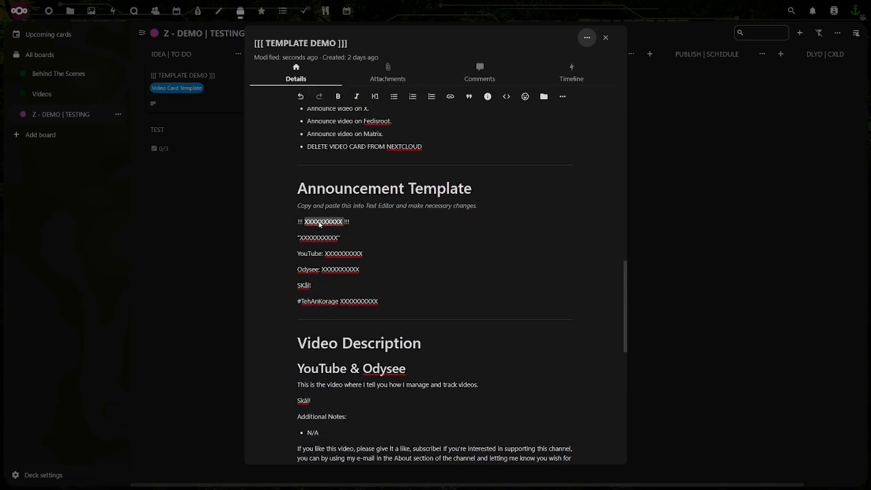
{"action": "type", "text": "NEW VIDEO"}
{"action": "key", "text": "Down"}
{"action": "double_click", "coordinate": [340, 301]}
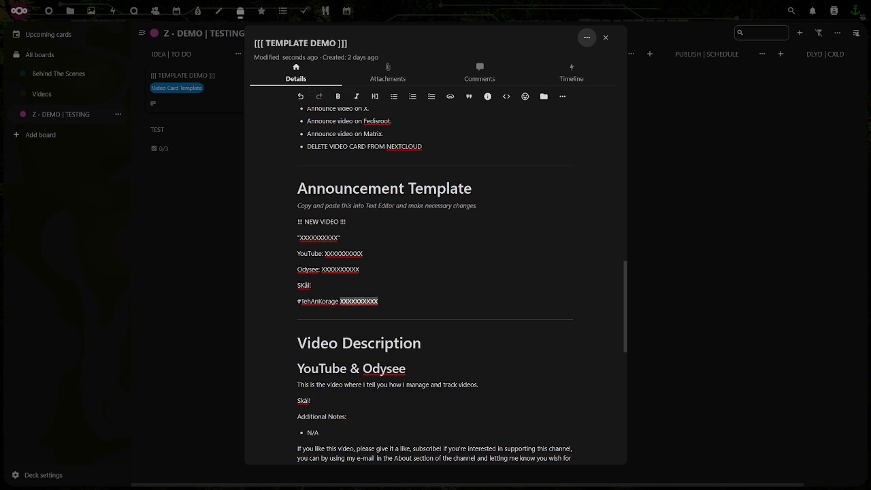
{"action": "type", "text": "#tags"}
Skim the production flow sections of the template card and close the card
{"action": "scroll", "coordinate": [344, 259], "scroll_direction": "up", "scroll_amount": 15}
{"action": "scroll", "coordinate": [341, 258], "scroll_direction": "up", "scroll_amount": 2}
{"action": "scroll", "coordinate": [326, 248], "scroll_direction": "down", "scroll_amount": 2}
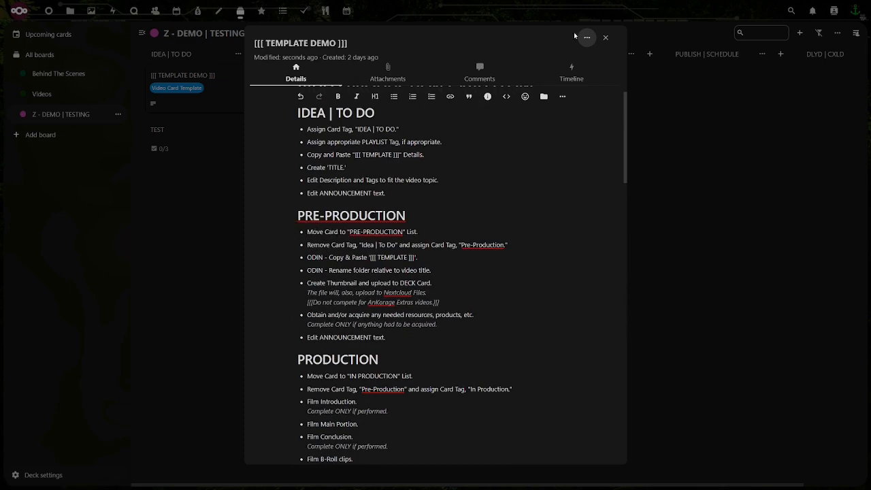
{"action": "left_click", "coordinate": [605, 38]}
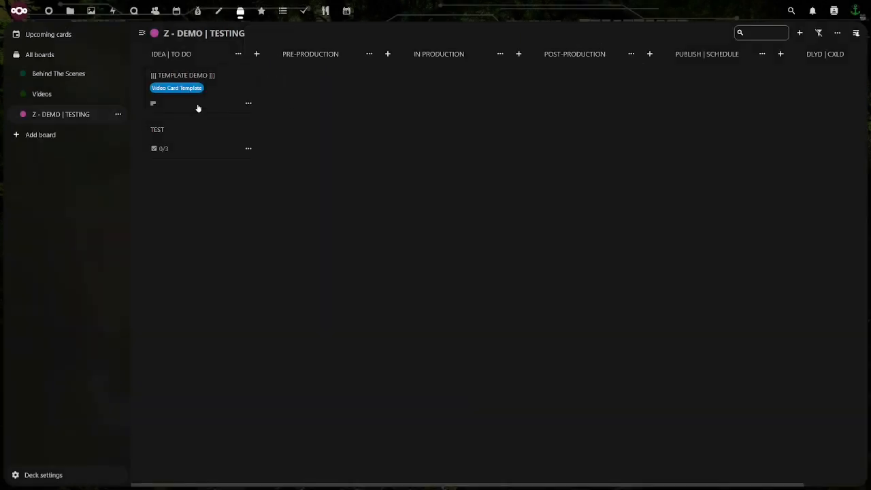
Move the [[[ TEMPLATE DEMO ]]] card to the PRE-PRODUCTION list and open it to check the pre-production instructions
{"action": "left_click_drag", "start_coordinate": [198, 108], "coordinate": [322, 103]}
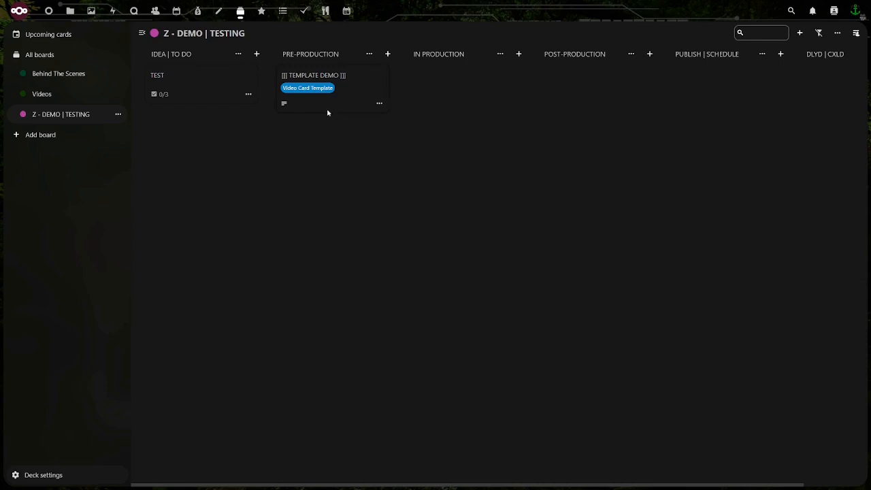
{"action": "left_click", "coordinate": [328, 113]}
{"action": "scroll", "coordinate": [285, 257], "scroll_direction": "down", "scroll_amount": 5}
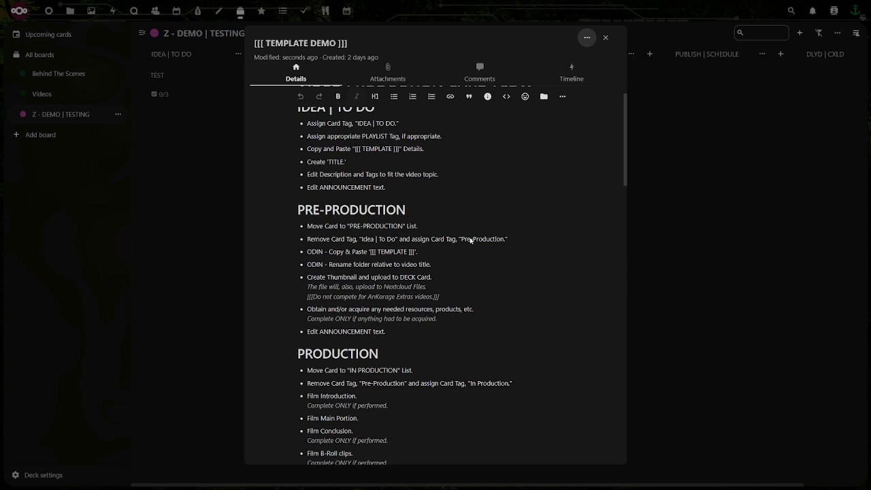
{"action": "scroll", "coordinate": [443, 247], "scroll_direction": "up", "scroll_amount": 5}
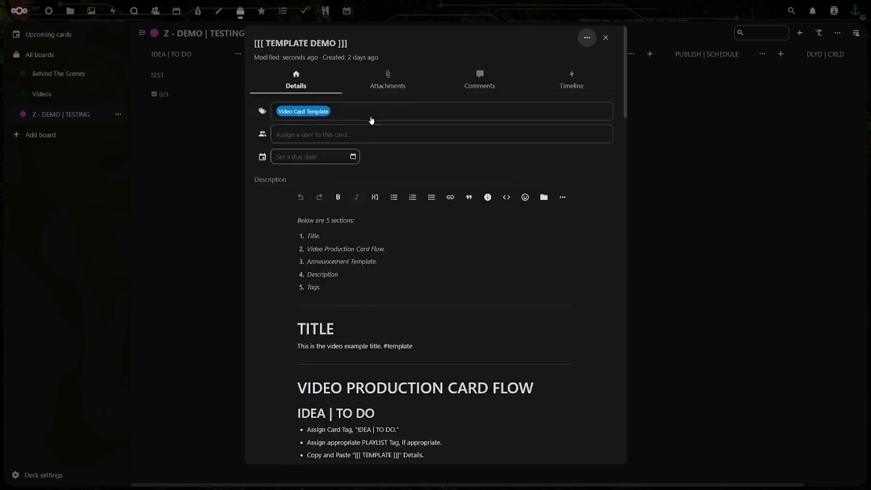
Remove the Video Card Template tag from the card
{"action": "left_click", "coordinate": [339, 113]}
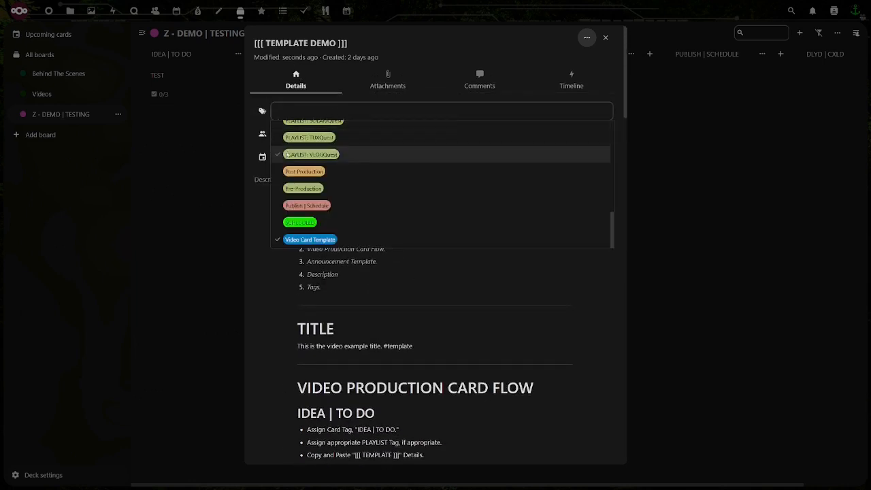
{"action": "scroll", "coordinate": [287, 149], "scroll_direction": "down", "scroll_amount": 1}
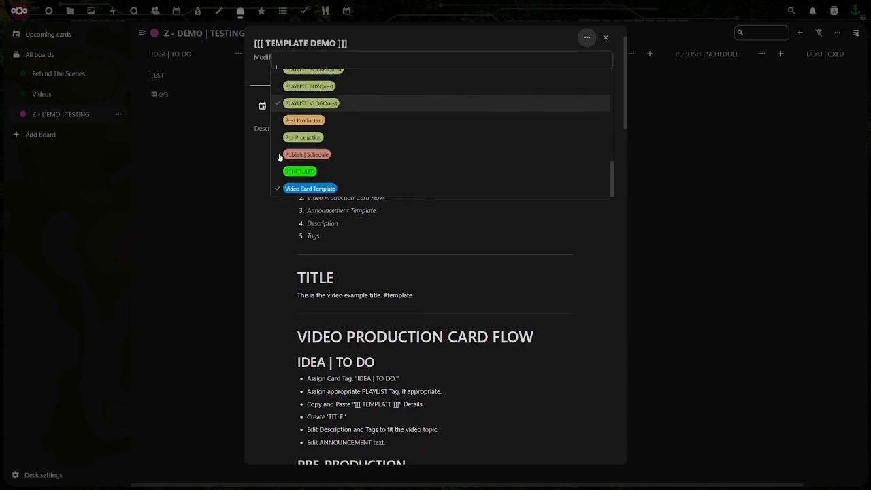
{"action": "left_click", "coordinate": [278, 190]}
Assign the Pre-Production tag to the card and close the card
{"action": "scroll", "coordinate": [278, 173], "scroll_direction": "up", "scroll_amount": 1}
{"action": "scroll", "coordinate": [278, 170], "scroll_direction": "up", "scroll_amount": 4}
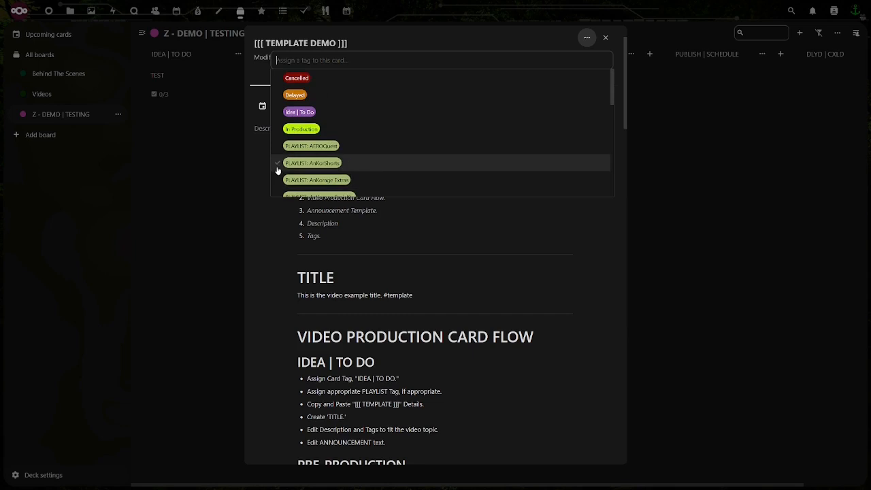
{"action": "scroll", "coordinate": [277, 170], "scroll_direction": "down", "scroll_amount": 5}
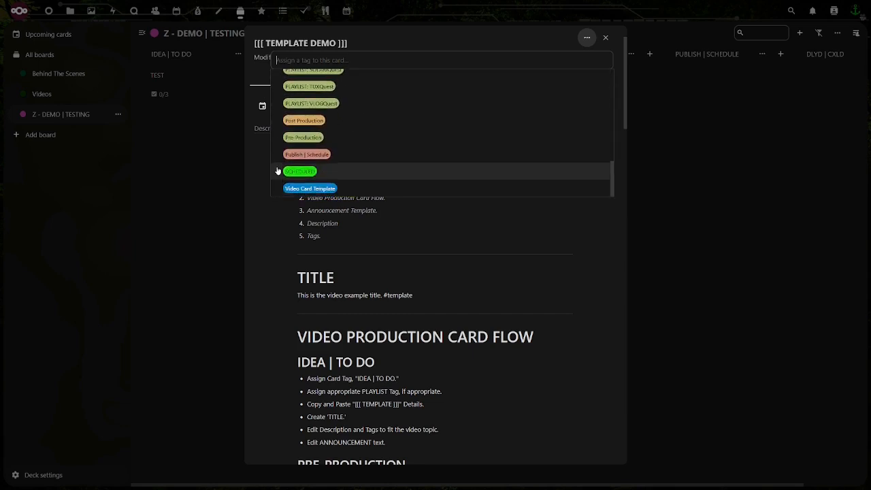
{"action": "scroll", "coordinate": [277, 171], "scroll_direction": "up", "scroll_amount": 6}
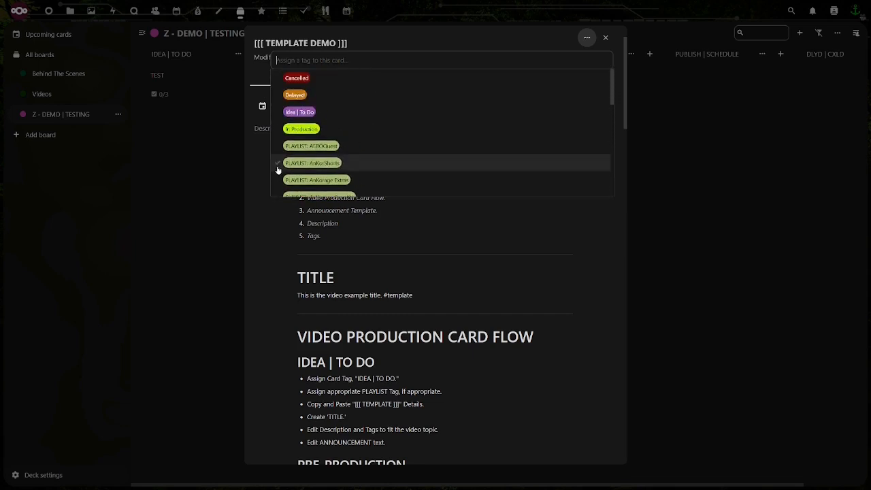
{"action": "scroll", "coordinate": [278, 168], "scroll_direction": "down", "scroll_amount": 5}
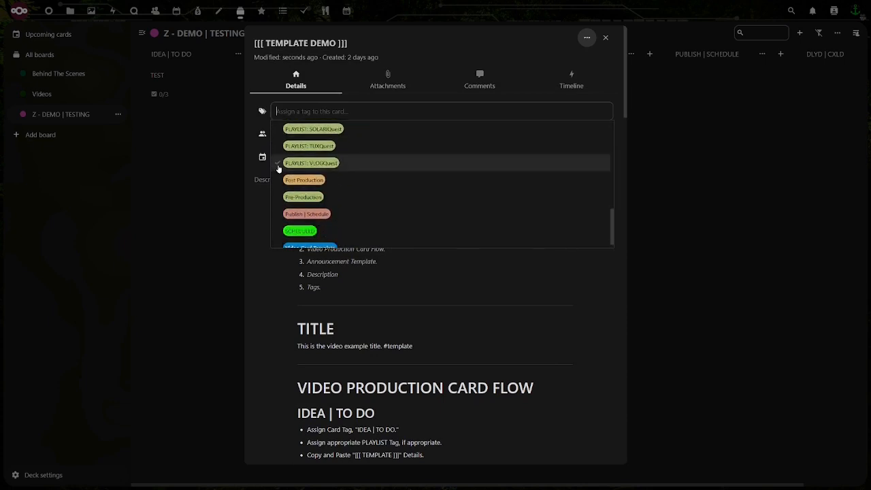
{"action": "left_click", "coordinate": [277, 200]}
{"action": "scroll", "coordinate": [283, 198], "scroll_direction": "down", "scroll_amount": 1}
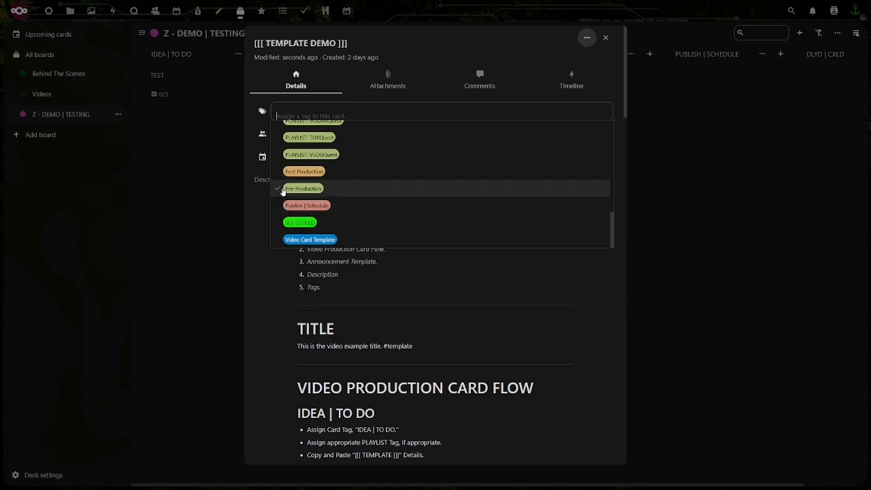
{"action": "left_click", "coordinate": [605, 39]}
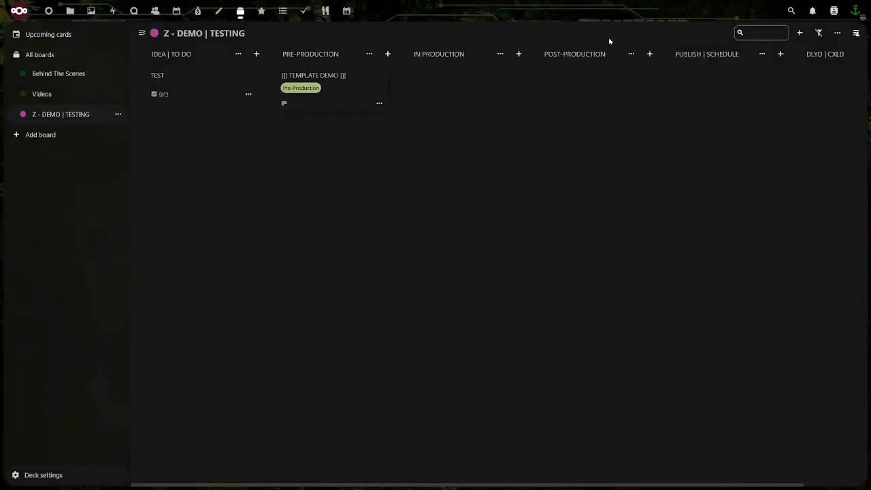
Reopen the [[[ TEMPLATE DEMO ]]] card and review the stages of its VIDEO PRODUCTION CARD FLOW section
{"action": "left_click", "coordinate": [322, 107]}
{"action": "scroll", "coordinate": [345, 229], "scroll_direction": "down", "scroll_amount": 3}
{"action": "scroll", "coordinate": [345, 229], "scroll_direction": "down", "scroll_amount": 4}
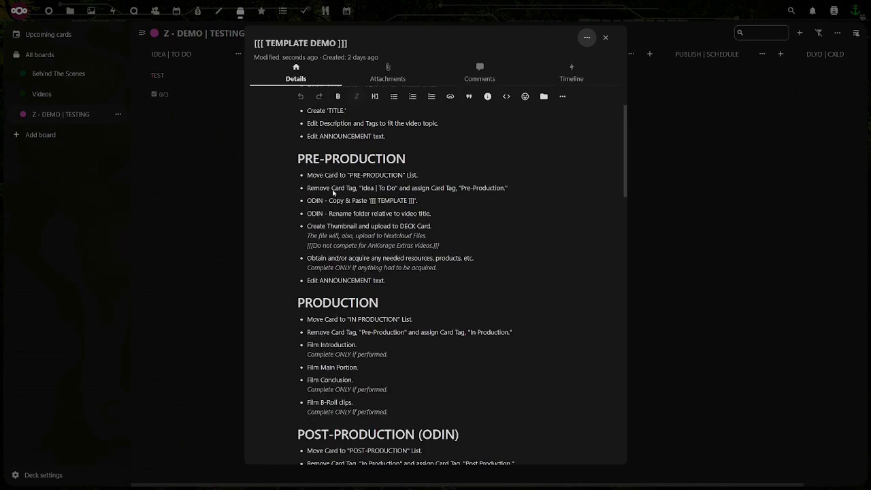
{"action": "scroll", "coordinate": [307, 181], "scroll_direction": "up", "scroll_amount": 3}
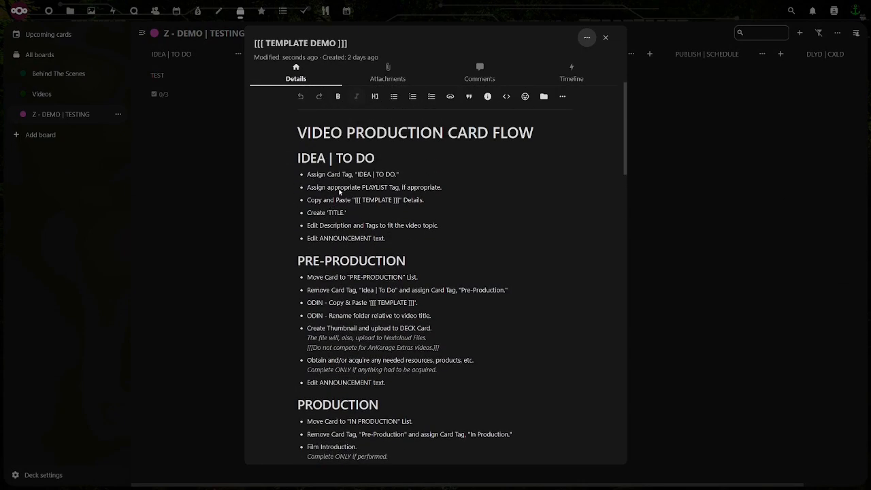
{"action": "scroll", "coordinate": [340, 192], "scroll_direction": "up", "scroll_amount": 1}
{"action": "scroll", "coordinate": [340, 192], "scroll_direction": "down", "scroll_amount": 3}
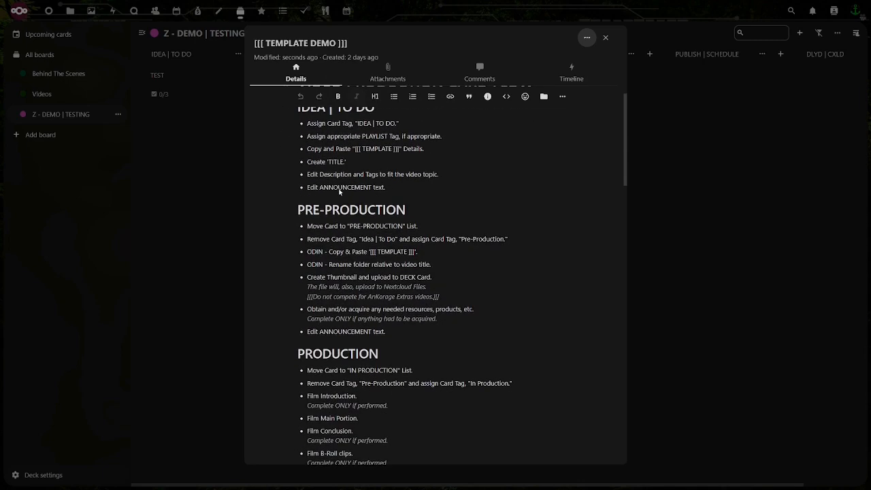
{"action": "scroll", "coordinate": [318, 157], "scroll_direction": "up", "scroll_amount": 2}
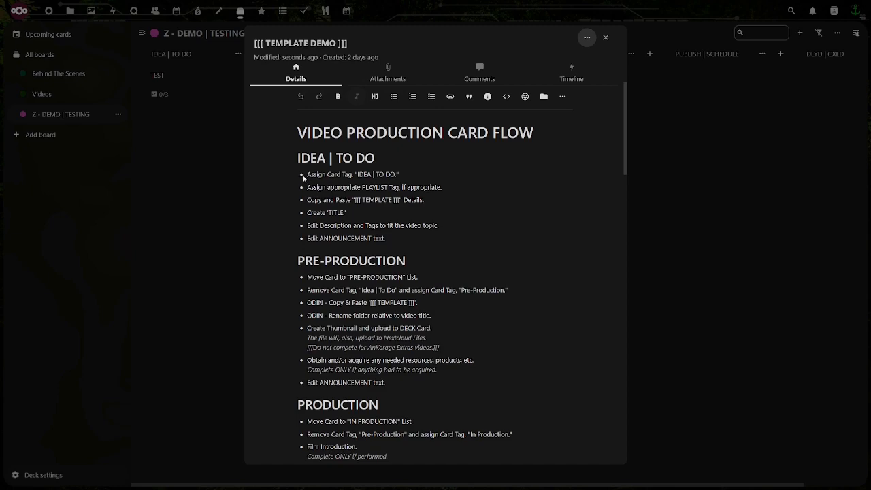
{"action": "scroll", "coordinate": [399, 265], "scroll_direction": "down", "scroll_amount": 3}
{"action": "scroll", "coordinate": [399, 266], "scroll_direction": "down", "scroll_amount": 20}
{"action": "scroll", "coordinate": [399, 263], "scroll_direction": "up", "scroll_amount": 5}
{"action": "scroll", "coordinate": [399, 263], "scroll_direction": "up", "scroll_amount": 1}
{"action": "triple_click", "coordinate": [426, 344]}
{"action": "mouse_move", "coordinate": [413, 326]}
{"action": "left_mouse_down"}
{"action": "mouse_move", "coordinate": [371, 196]}
{"action": "mouse_move", "coordinate": [330, 149]}
{"action": "mouse_move", "coordinate": [311, 102]}
{"action": "mouse_move", "coordinate": [355, 109]}
{"action": "mouse_move", "coordinate": [337, 148]}
{"action": "mouse_move", "coordinate": [398, 318]}
{"action": "left_mouse_up"}
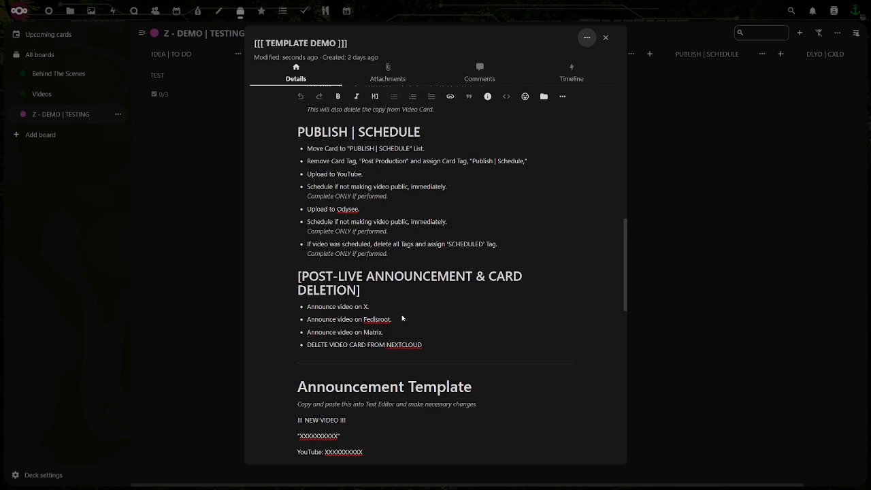
{"action": "left_click", "coordinate": [427, 344]}
{"action": "key", "text": "shift+Up"}
{"action": "key", "text": "shift+Up"}
{"action": "key", "text": "shift+Up"}
{"action": "key", "text": "shift+Up"}
{"action": "key", "text": "shift+Up"}
{"action": "key", "text": "shift+Up"}
{"action": "key", "text": "shift+Up"}
{"action": "key", "text": "shift+Up"}
{"action": "key", "text": "shift+Up"}
{"action": "key", "text": "shift+Up"}
{"action": "key", "text": "shift+Up"}
{"action": "key", "text": "shift+Up"}
{"action": "key", "text": "shift+Up"}
{"action": "key", "text": "shift+Up"}
{"action": "key", "text": "shift+Up"}
{"action": "key", "text": "shift+Up"}
{"action": "key", "text": "shift+Up"}
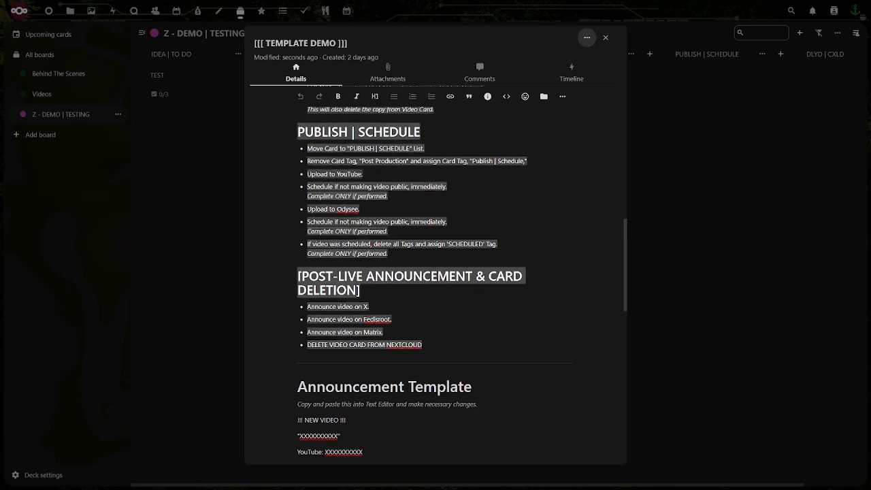
{"action": "key", "text": "shift+Up"}
{"action": "key", "text": "shift+Up"}
{"action": "key", "text": "shift+Up"}
{"action": "key", "text": "shift+Up"}
{"action": "key", "text": "shift+Up"}
{"action": "key", "text": "shift+Up"}
{"action": "key", "text": "shift+Up"}
{"action": "key", "text": "shift+Up"}
{"action": "key", "text": "shift+Up"}
{"action": "key", "text": "shift+Up"}
{"action": "key", "text": "shift+Up"}
{"action": "key", "text": "shift+Up"}
{"action": "key", "text": "shift+Up"}
{"action": "key", "text": "shift+Up"}
{"action": "key", "text": "shift+Up"}
{"action": "key", "text": "shift+Up"}
{"action": "key", "text": "shift+Up"}
{"action": "key", "text": "shift+Up"}
{"action": "key", "text": "shift+Up"}
{"action": "key", "text": "shift+Up"}
{"action": "key", "text": "shift+Up"}
{"action": "key", "text": "shift+Up"}
{"action": "key", "text": "shift+Up"}
{"action": "key", "text": "shift+Up"}
{"action": "key", "text": "shift+Up"}
{"action": "key", "text": "shift+Up"}
{"action": "key", "text": "shift+Up"}
{"action": "key", "text": "shift+Up"}
{"action": "key", "text": "shift+Down"}
{"action": "key", "text": "shift+Down"}
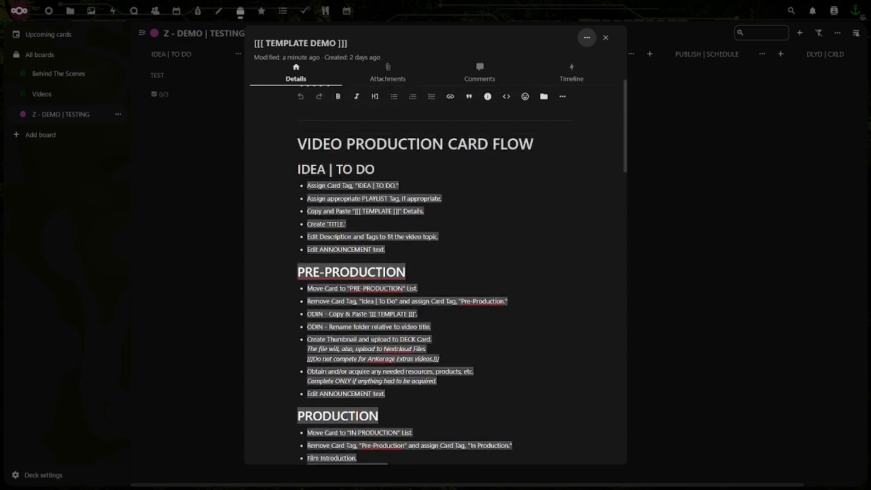
{"action": "key", "text": "shift+Left"}
{"action": "key", "text": "shift+Right"}
{"action": "key", "text": "shift+Home"}
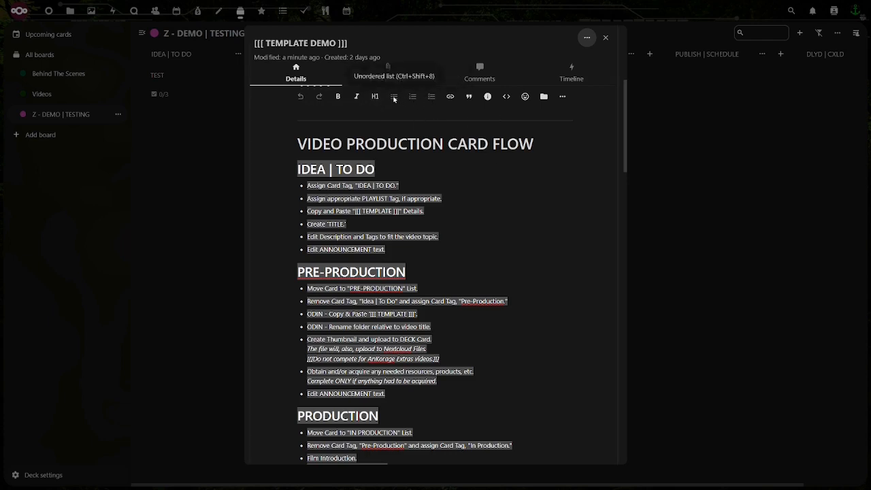
{"action": "left_click", "coordinate": [372, 189]}
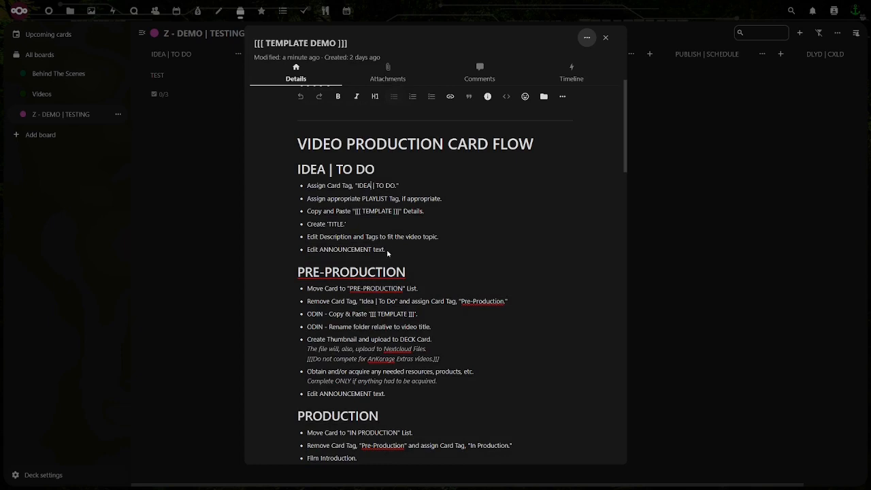
Convert the bulleted items under IDEA | TO DO and PRE-PRODUCTION into task lists with checkboxes
{"action": "left_click_drag", "start_coordinate": [385, 250], "coordinate": [310, 190]}
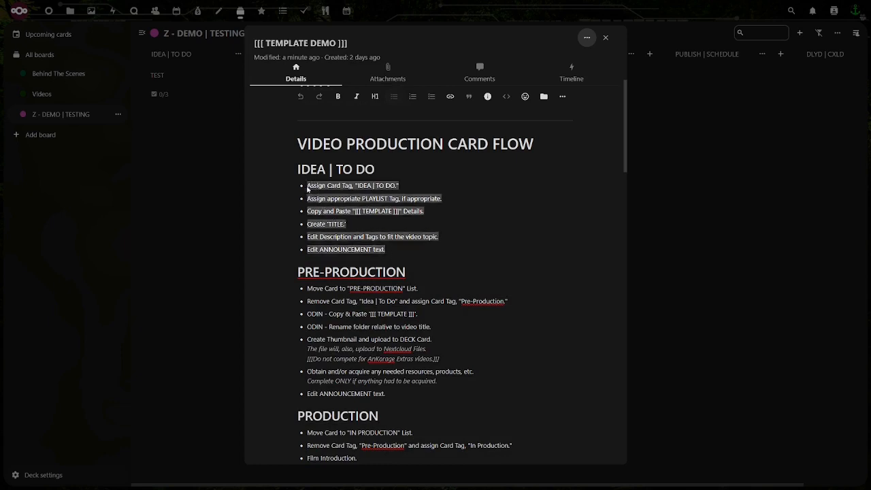
{"action": "left_click", "coordinate": [394, 96]}
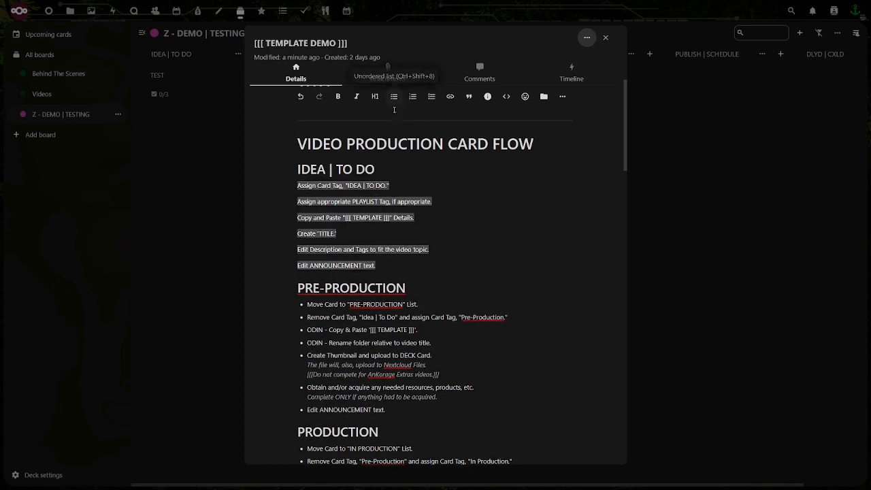
{"action": "left_click", "coordinate": [432, 96]}
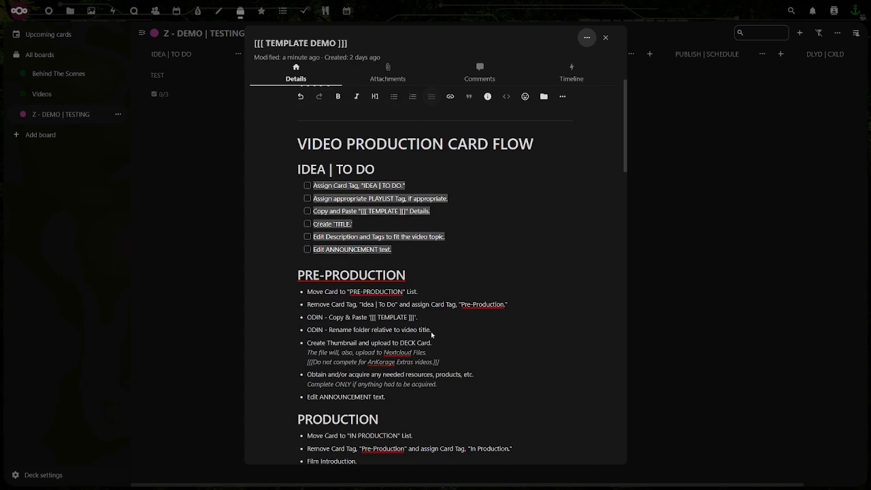
{"action": "left_click_drag", "start_coordinate": [346, 341], "coordinate": [308, 296]}
{"action": "left_click", "coordinate": [394, 99]}
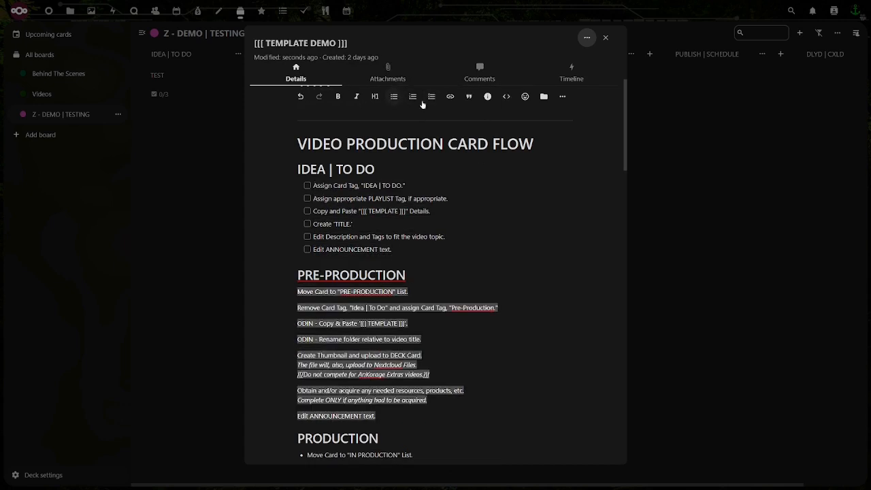
{"action": "left_click", "coordinate": [433, 100]}
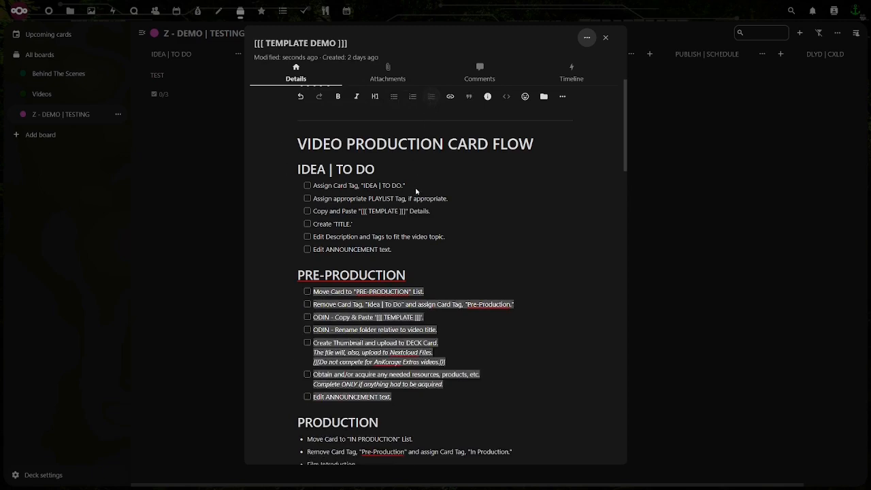
Turn the bullets under PRODUCTION and POST-PRODUCTION (ODIN) into checkbox task lists
{"action": "scroll", "coordinate": [415, 196], "scroll_direction": "down", "scroll_amount": 3}
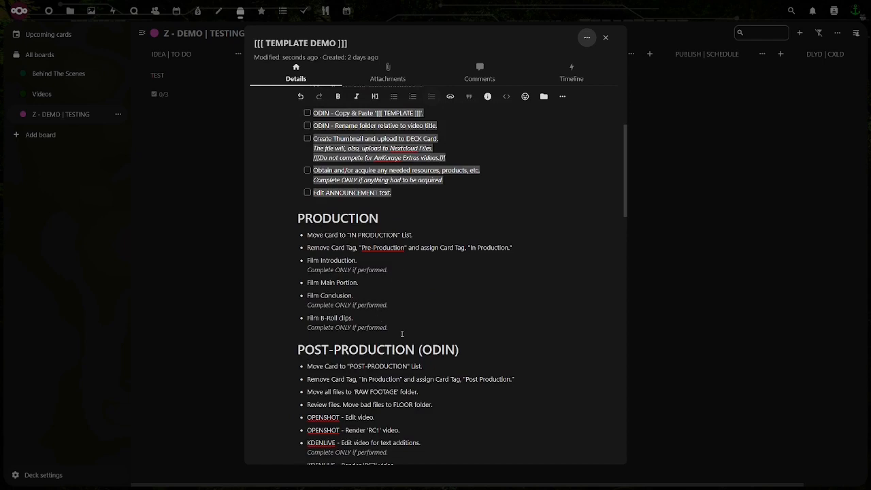
{"action": "left_click_drag", "start_coordinate": [393, 328], "coordinate": [306, 238]}
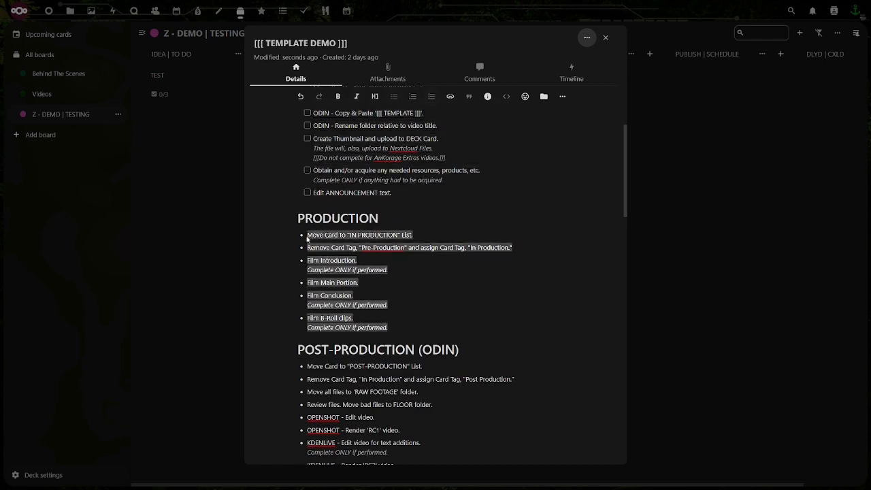
{"action": "left_click", "coordinate": [394, 96]}
{"action": "left_click", "coordinate": [433, 97]}
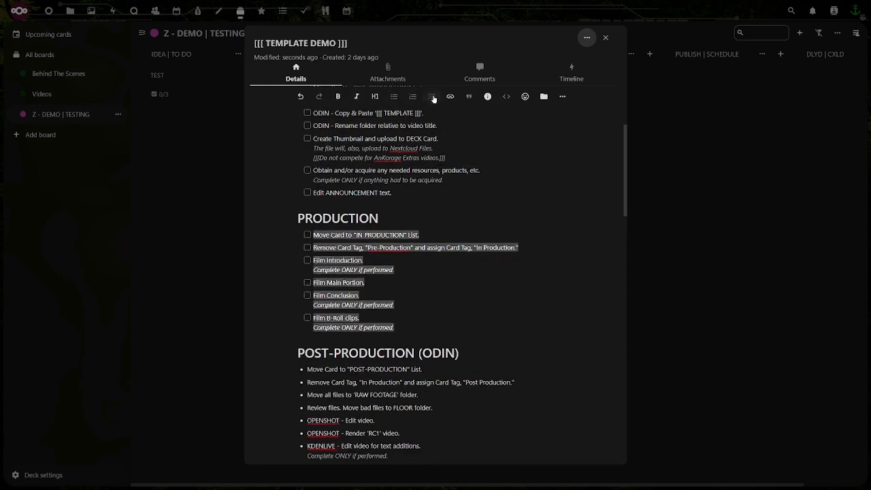
{"action": "scroll", "coordinate": [458, 363], "scroll_direction": "down", "scroll_amount": 3}
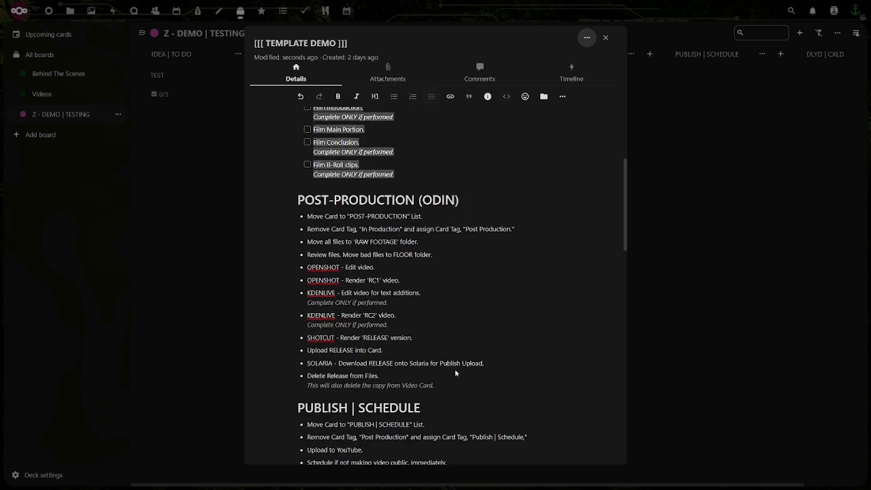
{"action": "left_click_drag", "start_coordinate": [439, 383], "coordinate": [319, 218]}
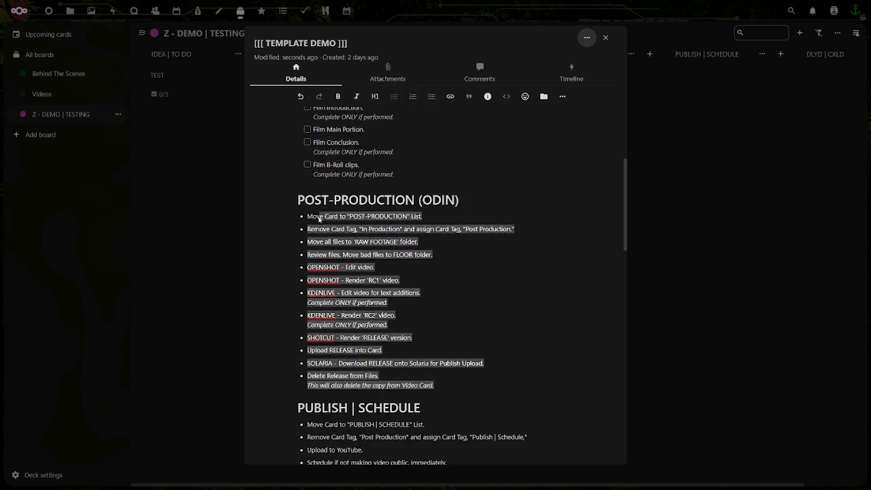
{"action": "left_click", "coordinate": [393, 96]}
{"action": "left_click", "coordinate": [432, 98]}
Convert the bulleted items under PUBLISH | SCHEDULE into a checkbox task list
{"action": "scroll", "coordinate": [370, 247], "scroll_direction": "down", "scroll_amount": 4}
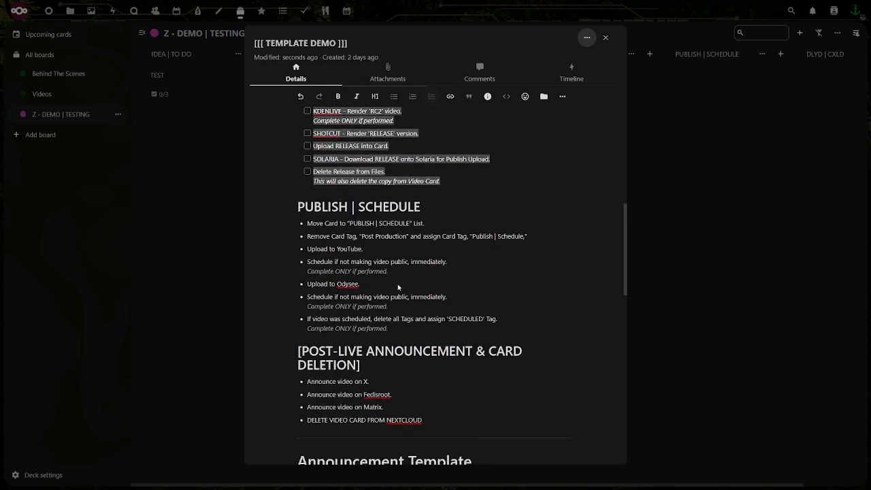
{"action": "left_click_drag", "start_coordinate": [394, 334], "coordinate": [307, 223]}
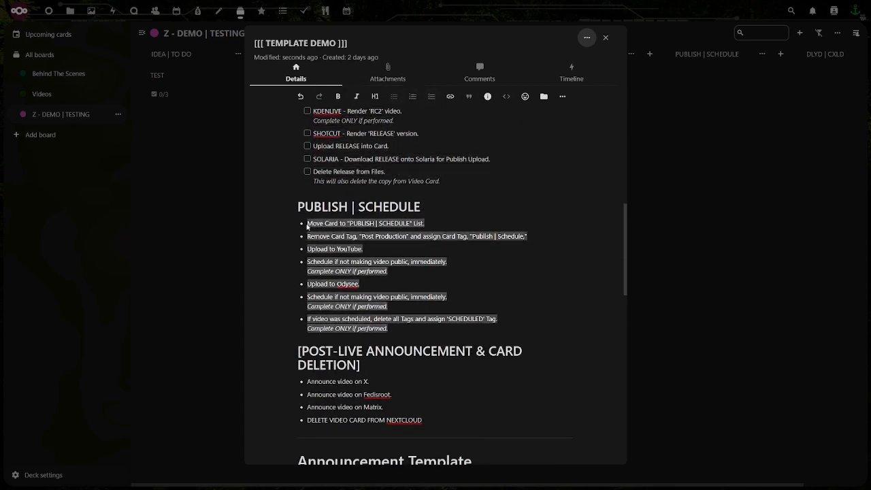
{"action": "left_click", "coordinate": [394, 97]}
{"action": "left_click", "coordinate": [432, 96]}
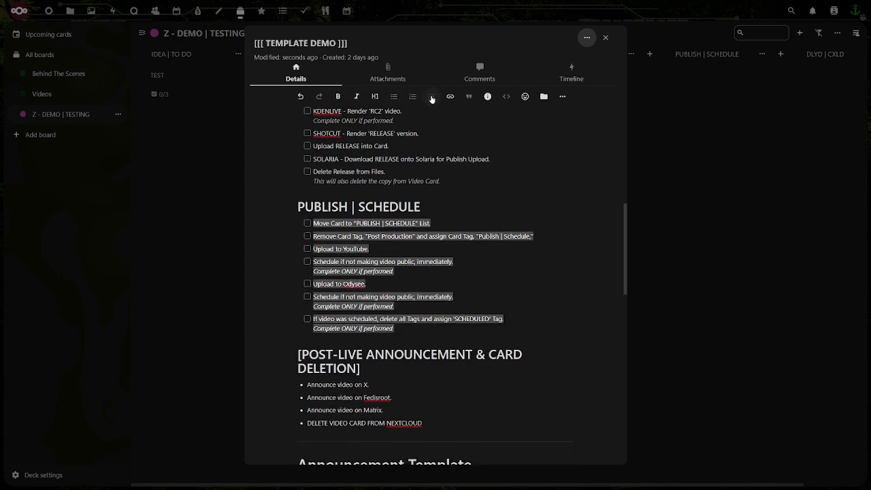
Convert the three "Announce video on" bullets for X, Fedisroot and Matrix under POST-LIVE ANNOUNCEMENT & CARD DELETION into a checkbox task list
{"action": "scroll", "coordinate": [401, 314], "scroll_direction": "down", "scroll_amount": 2}
{"action": "left_click", "coordinate": [427, 322]}
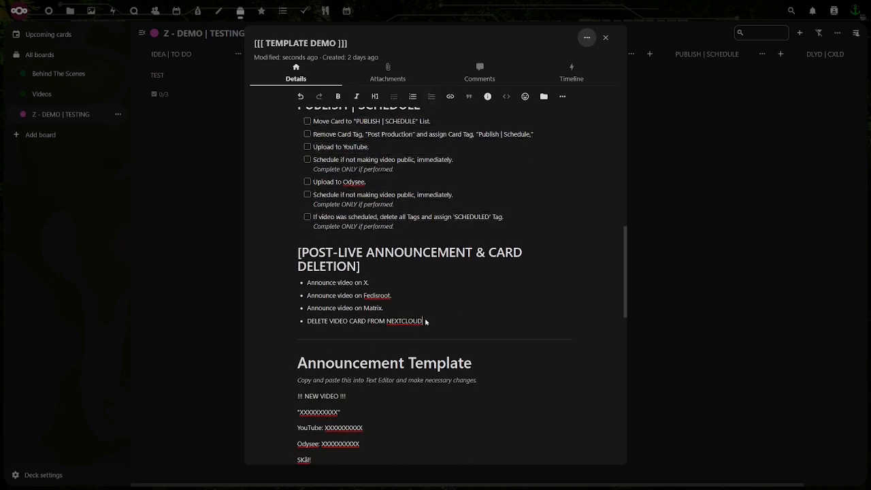
{"action": "left_click_drag", "start_coordinate": [387, 308], "coordinate": [309, 284]}
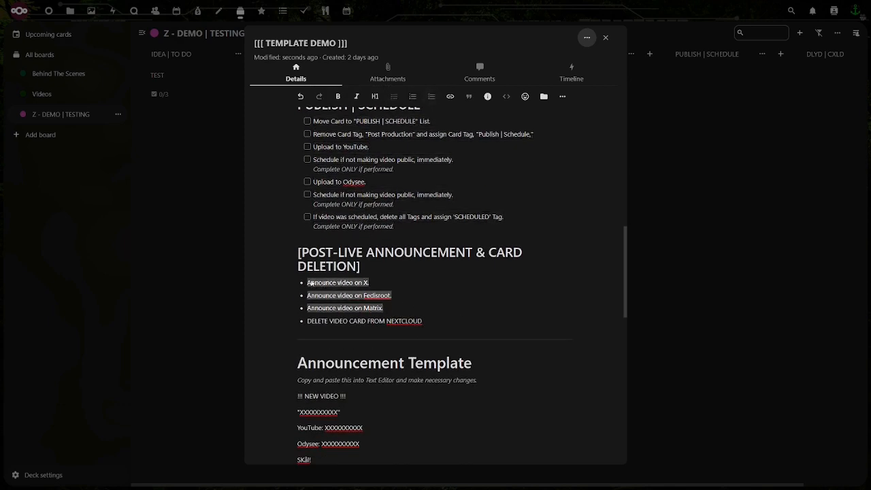
{"action": "left_click", "coordinate": [394, 96]}
{"action": "left_click", "coordinate": [432, 97]}
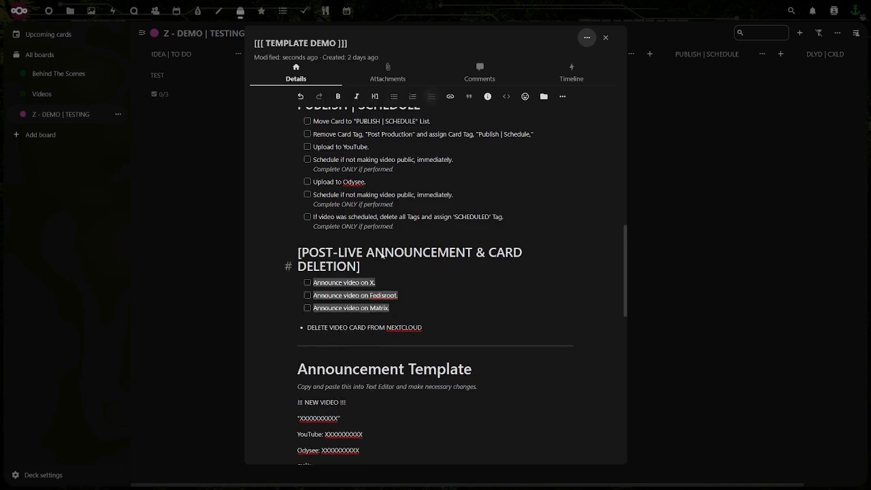
Check off all seven tasks in the PRE-PRODUCTION checklist
{"action": "scroll", "coordinate": [382, 255], "scroll_direction": "up", "scroll_amount": 6}
{"action": "scroll", "coordinate": [383, 255], "scroll_direction": "up", "scroll_amount": 4}
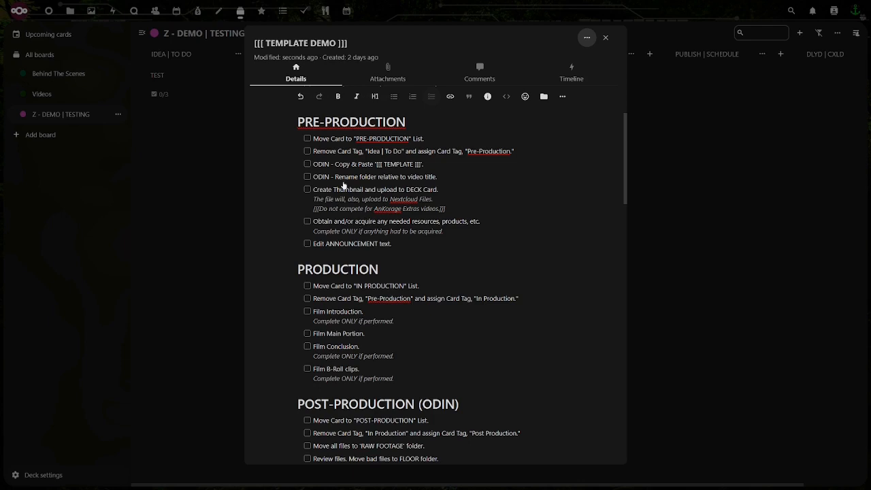
{"action": "left_click", "coordinate": [306, 139]}
{"action": "left_click", "coordinate": [307, 152]}
{"action": "left_click", "coordinate": [307, 164]}
{"action": "left_click", "coordinate": [307, 176]}
{"action": "left_click", "coordinate": [307, 189]}
{"action": "left_click", "coordinate": [307, 221]}
{"action": "left_click", "coordinate": [307, 244]}
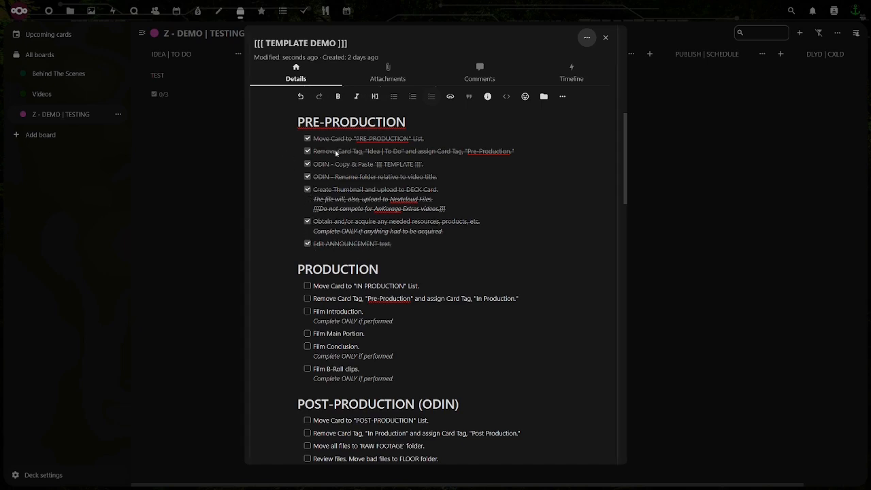
Uncheck every task in the PRE-PRODUCTION checklist again
{"action": "left_click", "coordinate": [495, 181]}
{"action": "left_click", "coordinate": [307, 243]}
{"action": "left_click", "coordinate": [307, 221]}
{"action": "left_click", "coordinate": [307, 189]}
{"action": "left_click", "coordinate": [307, 176]}
{"action": "left_click", "coordinate": [307, 164]}
{"action": "left_click", "coordinate": [307, 151]}
{"action": "left_click", "coordinate": [307, 139]}
Check off the PRE-PRODUCTION tasks for moving the card, changing its tag, both ODIN items and editing the ANNOUNCEMENT text
{"action": "left_click", "coordinate": [307, 140]}
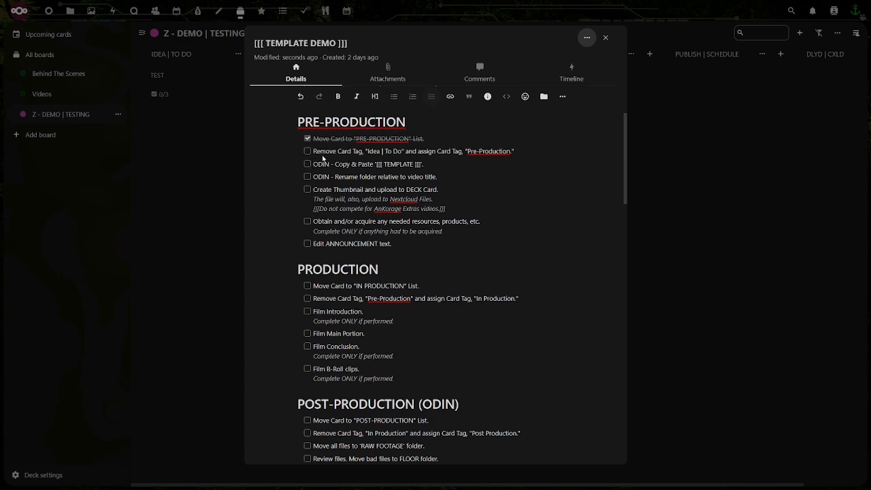
{"action": "left_click", "coordinate": [307, 151]}
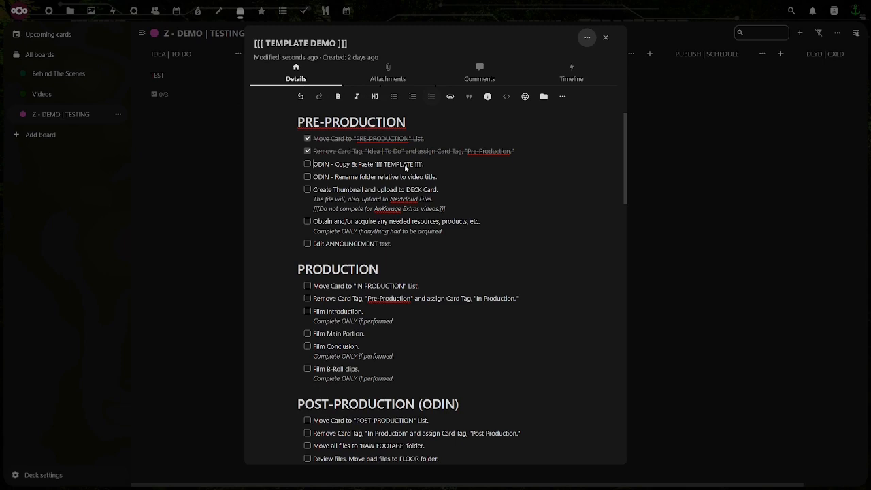
{"action": "left_click", "coordinate": [308, 164]}
{"action": "left_click", "coordinate": [308, 177]}
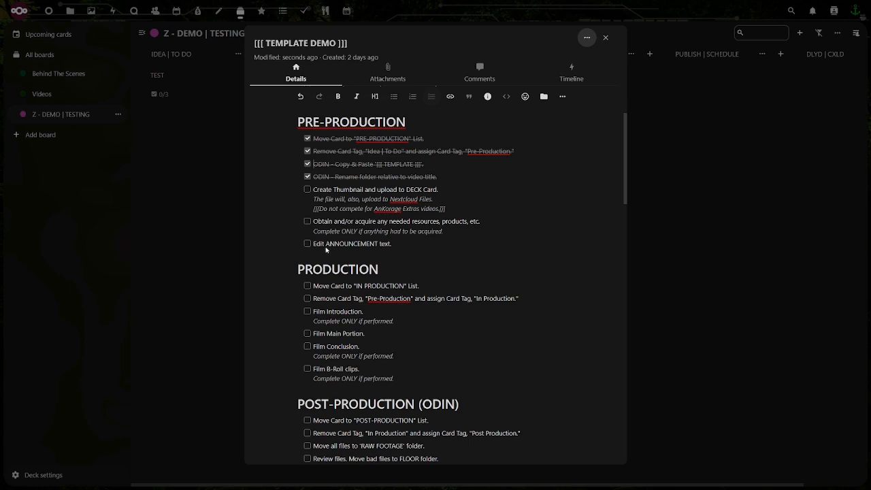
{"action": "left_click", "coordinate": [307, 189]}
{"action": "left_click", "coordinate": [306, 189]}
{"action": "left_click", "coordinate": [307, 245]}
Close the [[[ TEMPLATE DEMO ]]] card and move it to the IN PRODUCTION list
{"action": "scroll", "coordinate": [288, 227], "scroll_direction": "down", "scroll_amount": 1}
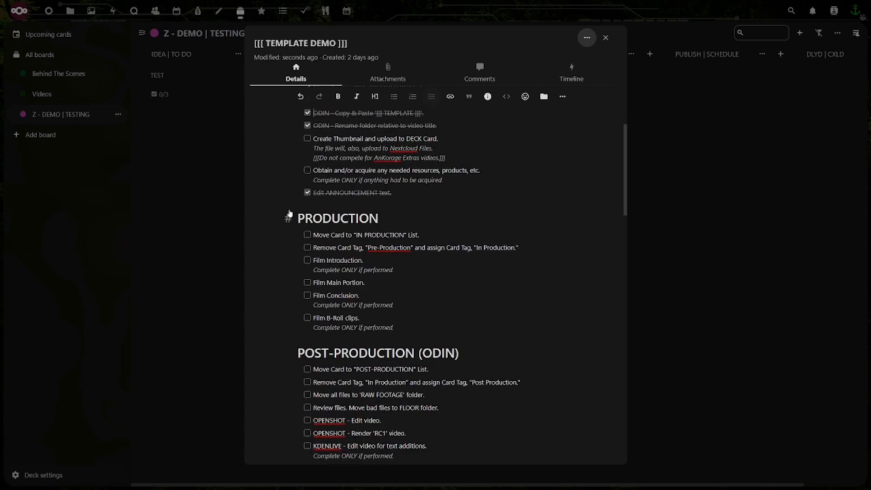
{"action": "scroll", "coordinate": [290, 213], "scroll_direction": "down", "scroll_amount": 1}
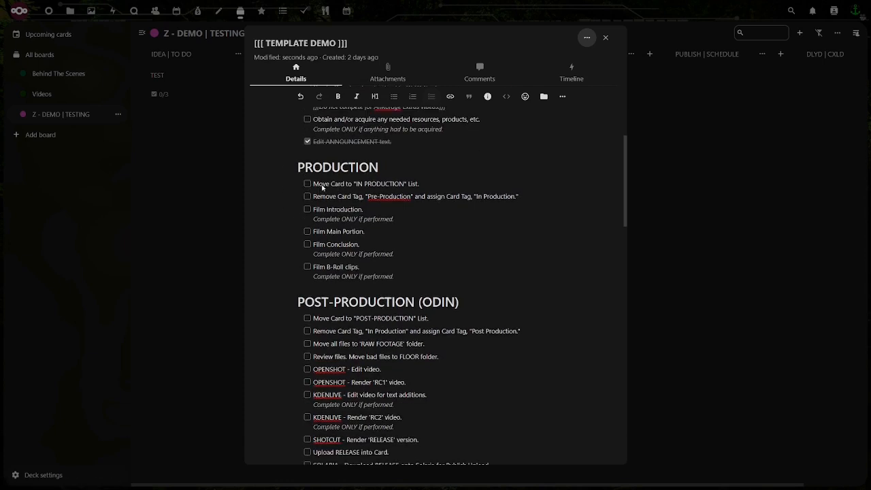
{"action": "left_click", "coordinate": [605, 38]}
{"action": "left_click_drag", "start_coordinate": [317, 106], "coordinate": [456, 122]}
Reopen the card and check off the PRODUCTION tasks for moving it to "IN PRODUCTION" and swapping its tag
{"action": "left_click", "coordinate": [458, 112]}
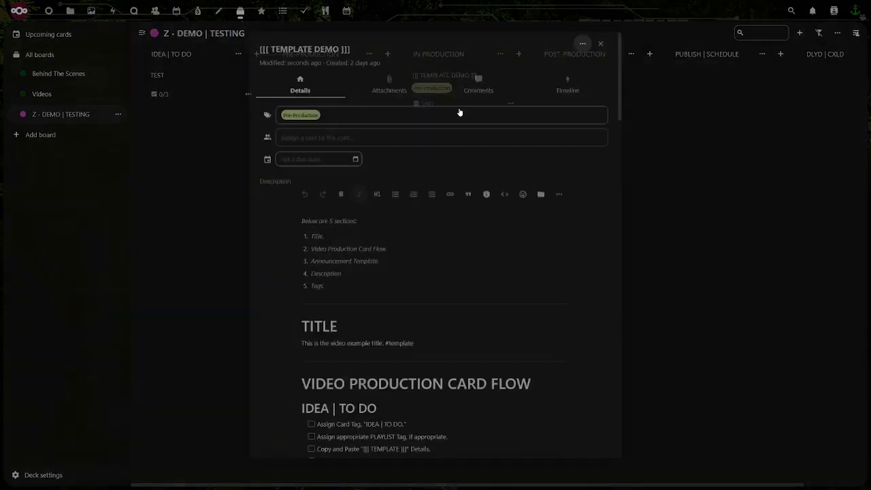
{"action": "scroll", "coordinate": [296, 246], "scroll_direction": "down", "scroll_amount": 1}
{"action": "scroll", "coordinate": [288, 243], "scroll_direction": "down", "scroll_amount": 8}
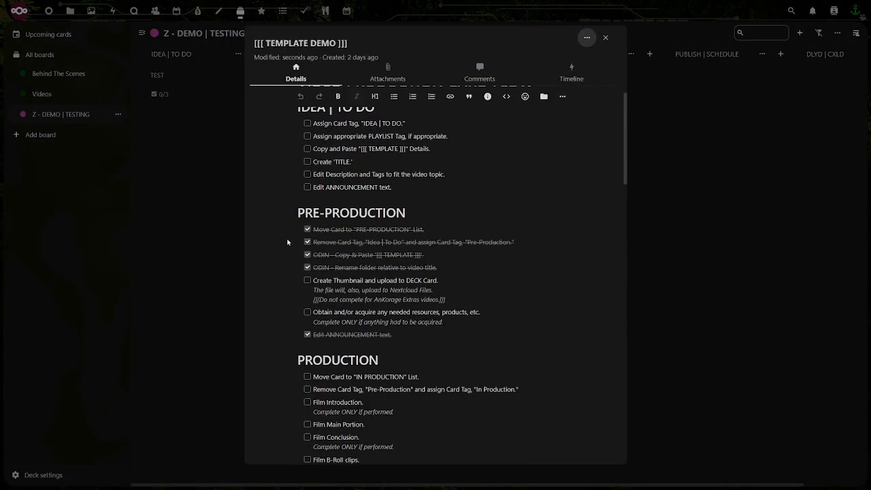
{"action": "left_click", "coordinate": [307, 173]}
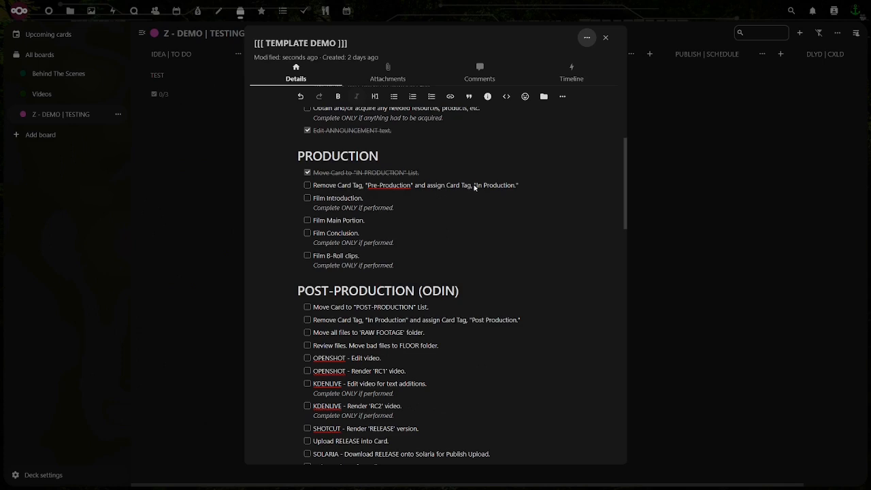
{"action": "left_click", "coordinate": [308, 185]}
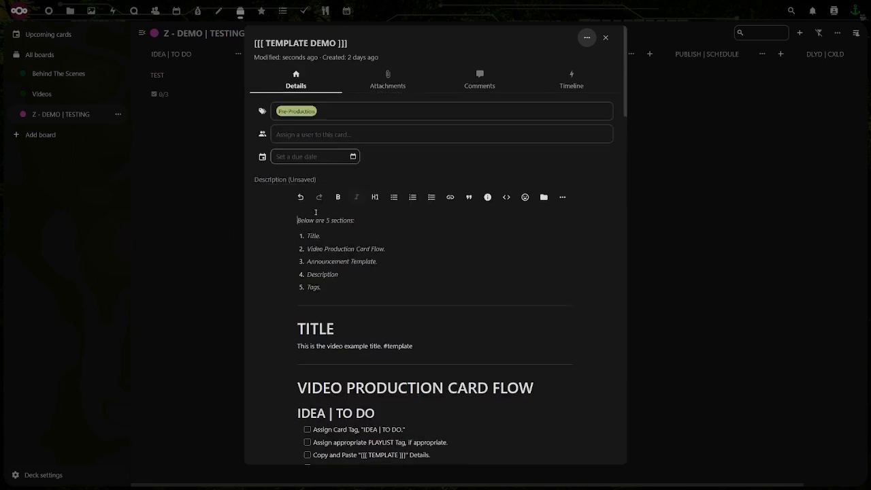
Replace the card's Pre-Production tag with In Production and close the card
{"action": "left_click", "coordinate": [320, 113]}
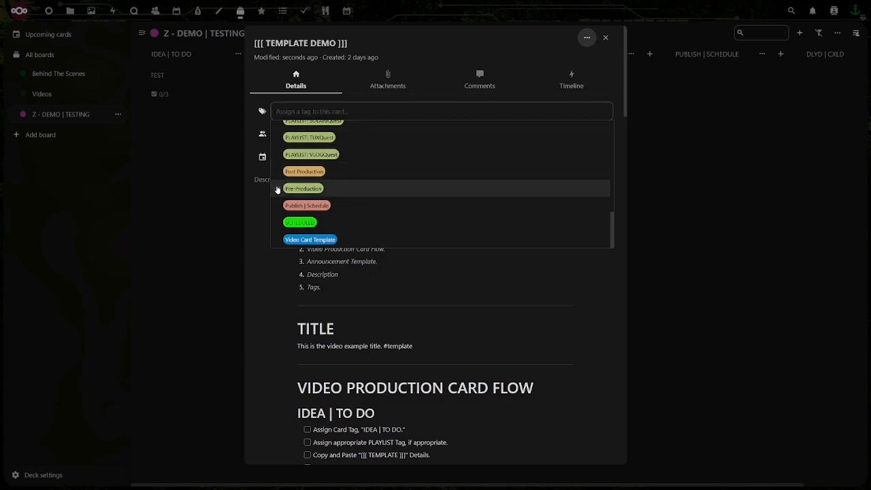
{"action": "scroll", "coordinate": [277, 190], "scroll_direction": "down", "scroll_amount": 1}
{"action": "scroll", "coordinate": [286, 162], "scroll_direction": "up", "scroll_amount": 2}
{"action": "scroll", "coordinate": [285, 160], "scroll_direction": "up", "scroll_amount": 5}
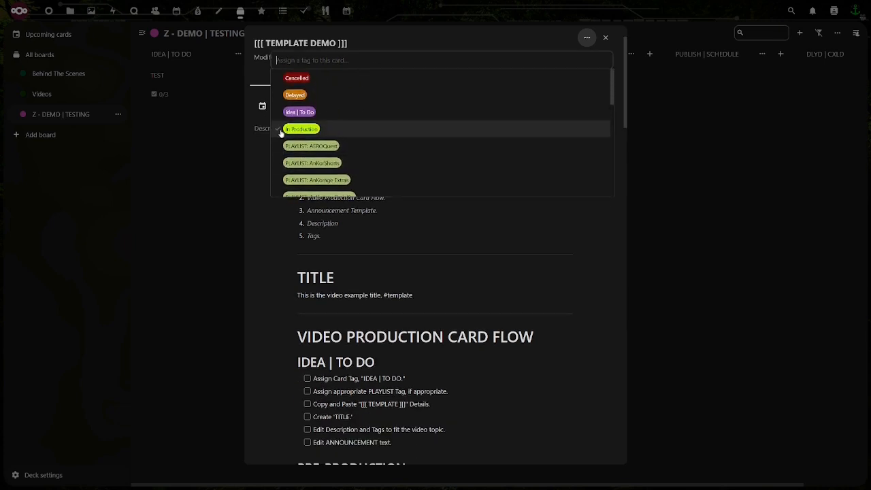
{"action": "left_click", "coordinate": [279, 131]}
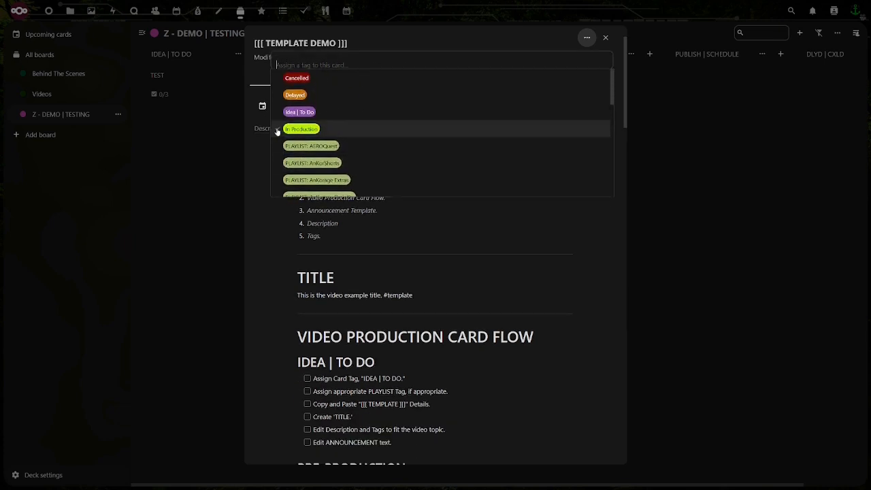
{"action": "left_click", "coordinate": [264, 232]}
{"action": "left_click", "coordinate": [606, 39]}
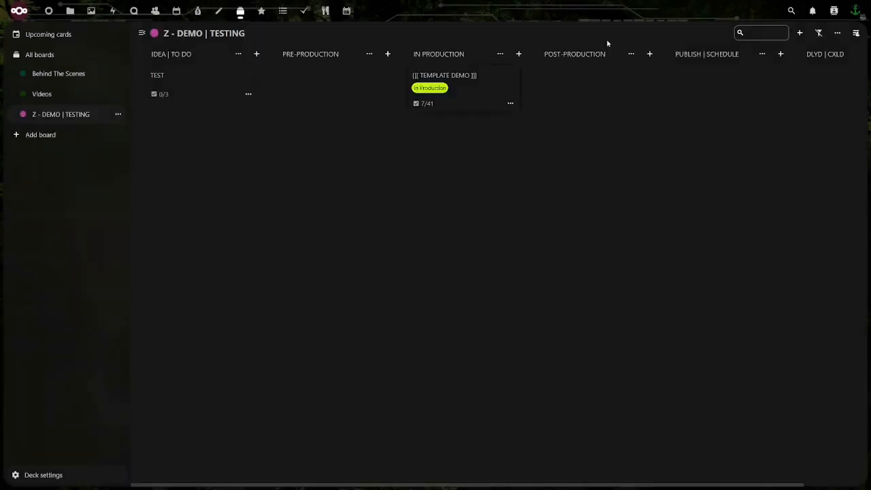
Reopen the [[[ TEMPLATE DEMO ]]] card and check off Film Introduction, Film Main Portion and Film Conclusion under PRODUCTION
{"action": "left_click", "coordinate": [460, 110]}
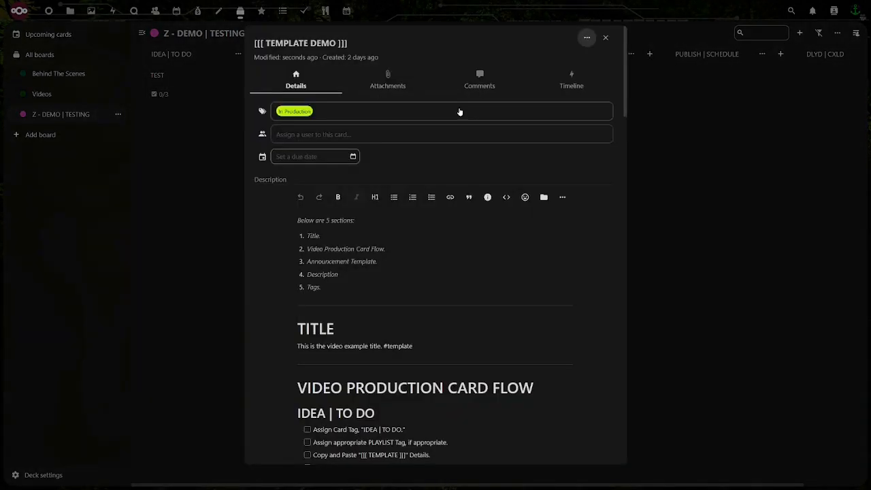
{"action": "scroll", "coordinate": [278, 251], "scroll_direction": "down", "scroll_amount": 10}
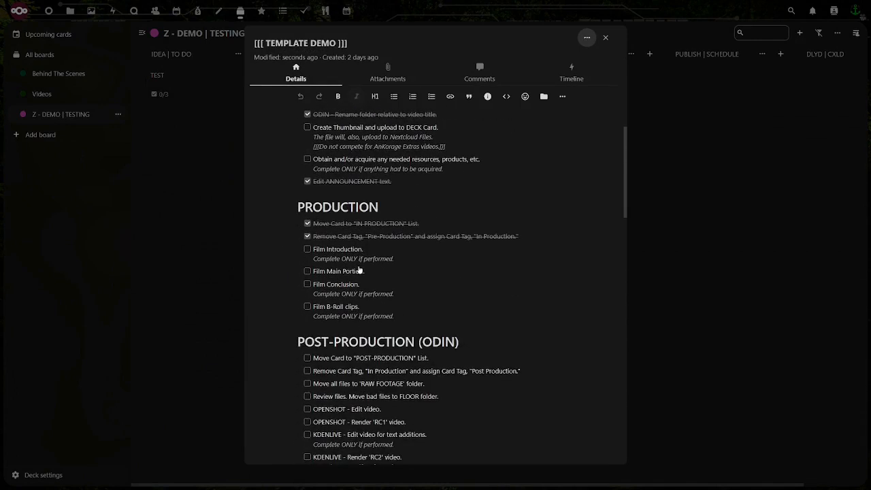
{"action": "scroll", "coordinate": [303, 257], "scroll_direction": "down", "scroll_amount": 1}
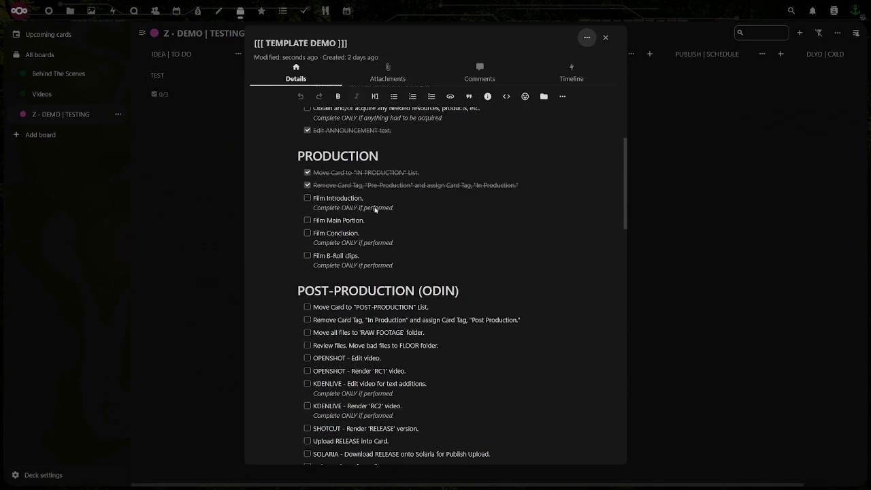
{"action": "left_click", "coordinate": [307, 199]}
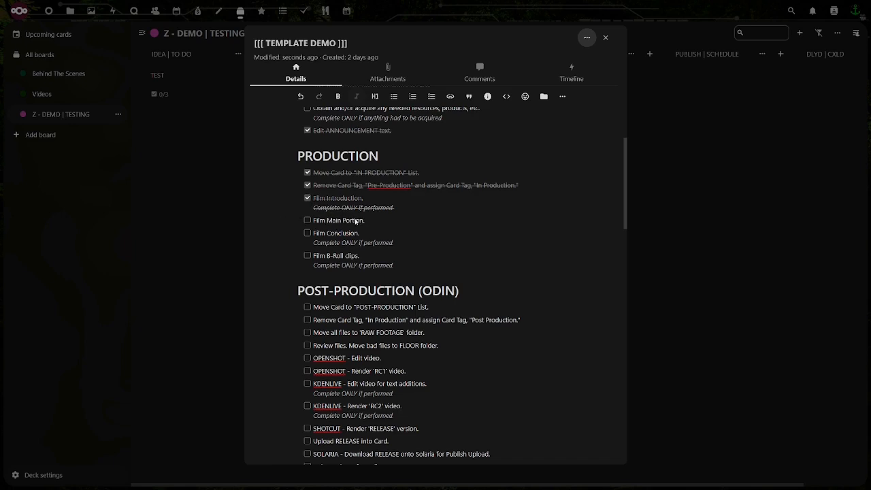
{"action": "left_click", "coordinate": [307, 222]}
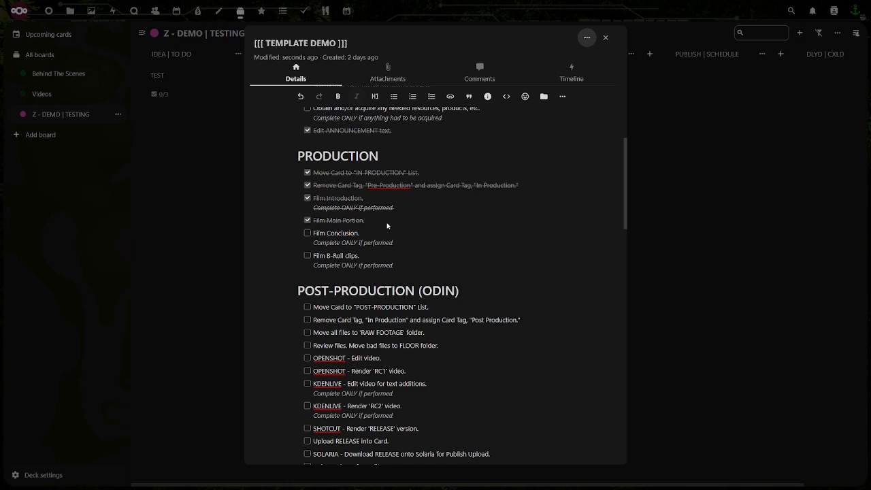
{"action": "left_click", "coordinate": [310, 234]}
Review the POST-PRODUCTION (ODIN) tasks, close the card and move it to the POST-PRODUCTION list
{"action": "scroll", "coordinate": [274, 271], "scroll_direction": "down", "scroll_amount": 2}
{"action": "scroll", "coordinate": [275, 270], "scroll_direction": "down", "scroll_amount": 3}
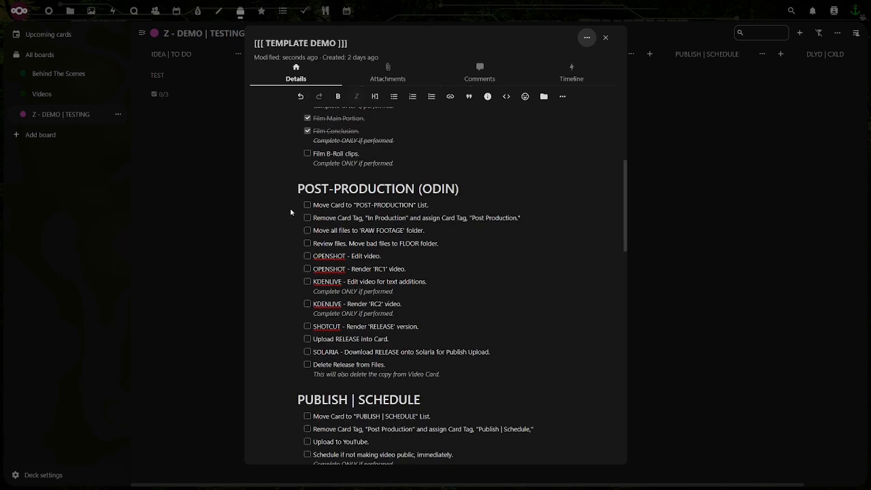
{"action": "scroll", "coordinate": [277, 216], "scroll_direction": "up", "scroll_amount": 2}
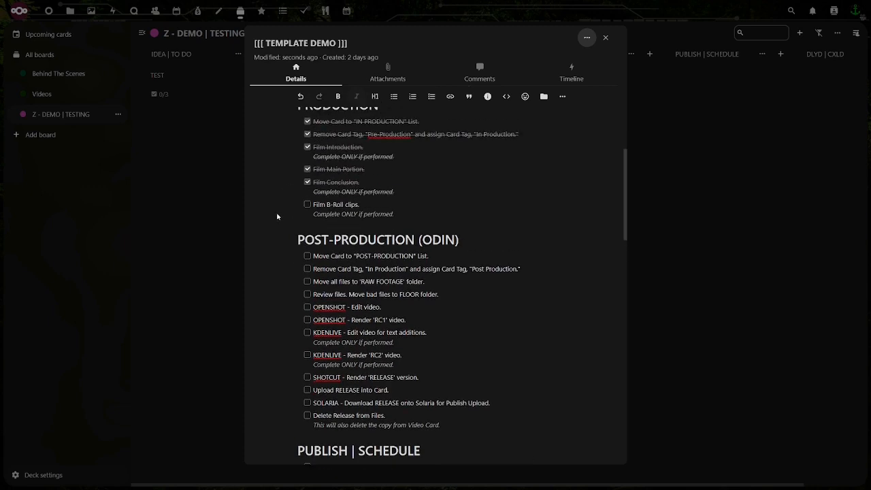
{"action": "scroll", "coordinate": [277, 216], "scroll_direction": "down", "scroll_amount": 2}
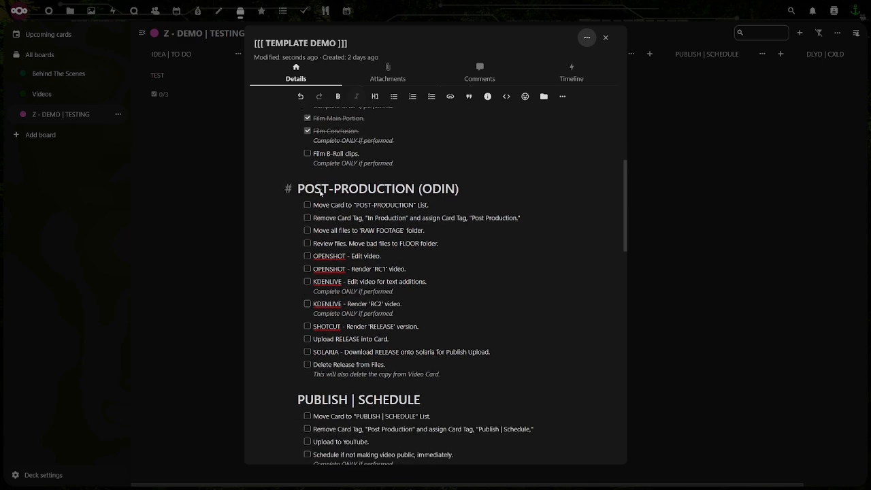
{"action": "left_click", "coordinate": [606, 37]}
{"action": "left_click_drag", "start_coordinate": [453, 109], "coordinate": [583, 113]}
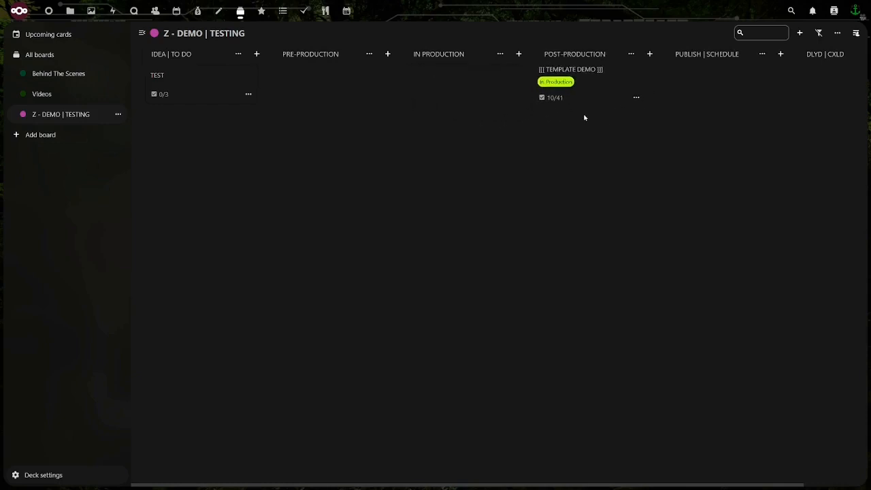
Reopen the card and check off the POST-PRODUCTION (ODIN) tasks for moving the card and swapping its tag
{"action": "left_click", "coordinate": [589, 107]}
{"action": "scroll", "coordinate": [297, 228], "scroll_direction": "down", "scroll_amount": 15}
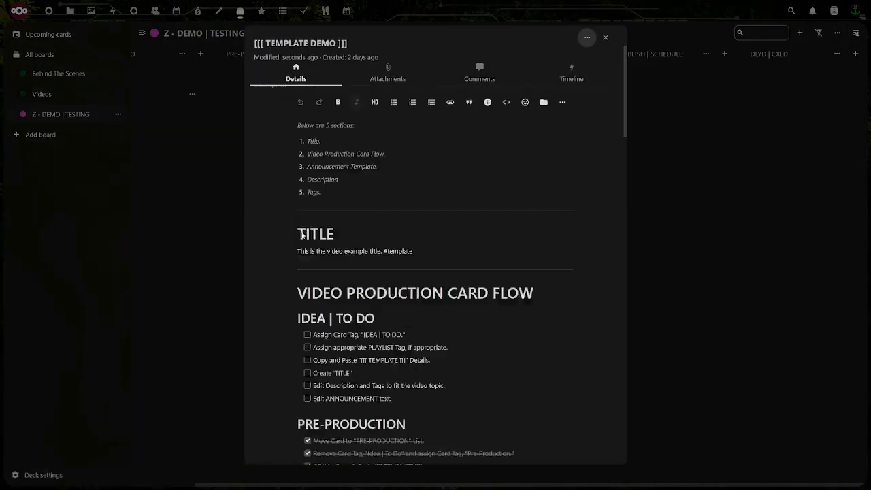
{"action": "left_click", "coordinate": [307, 205]}
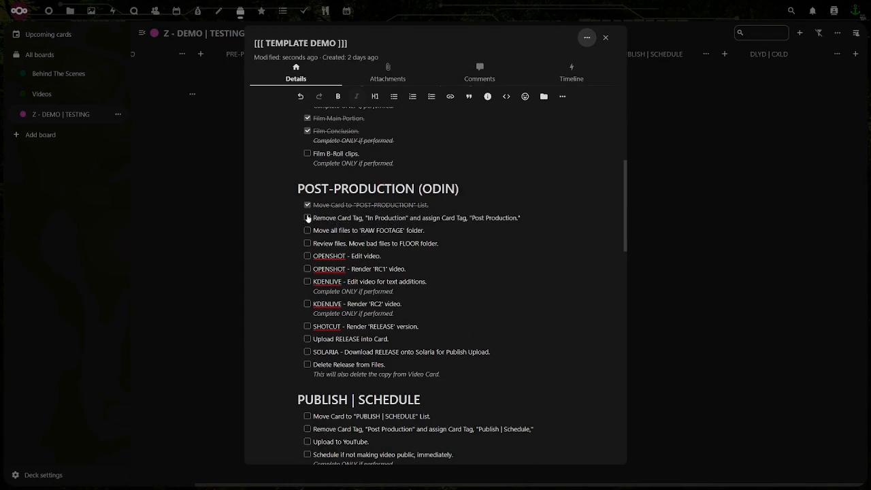
{"action": "left_click", "coordinate": [310, 219]}
Replace the card's In Production tag with Post Production
{"action": "scroll", "coordinate": [312, 218], "scroll_direction": "up", "scroll_amount": 15}
{"action": "left_click", "coordinate": [317, 115]}
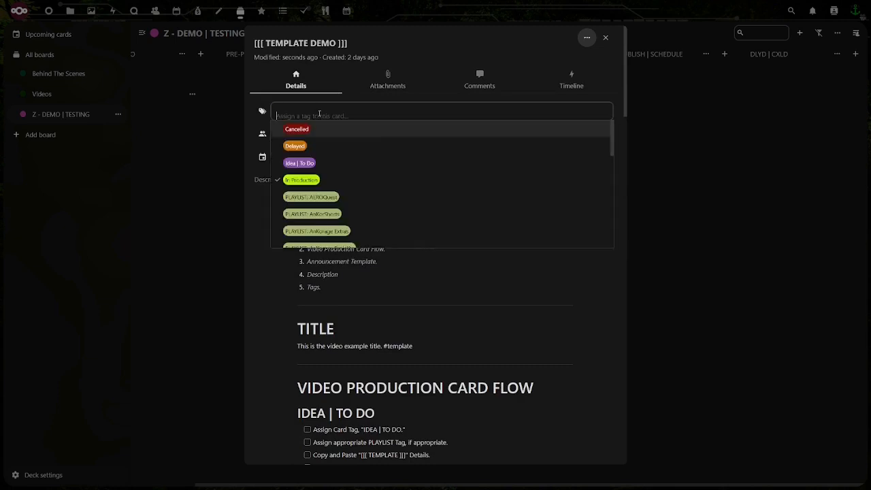
{"action": "scroll", "coordinate": [278, 200], "scroll_direction": "down", "scroll_amount": 8}
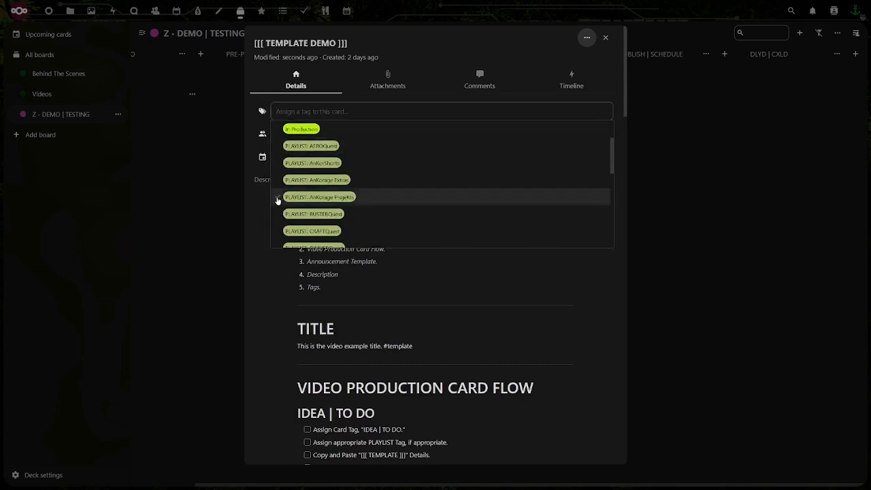
{"action": "left_click", "coordinate": [278, 187]}
{"action": "left_click", "coordinate": [273, 286]}
Check off the tasks for moving files to 'RAW FOOTAGE', reviewing files and editing the video in OPENSHOT under POST-PRODUCTION (ODIN)
{"action": "scroll", "coordinate": [273, 286], "scroll_direction": "down", "scroll_amount": 10}
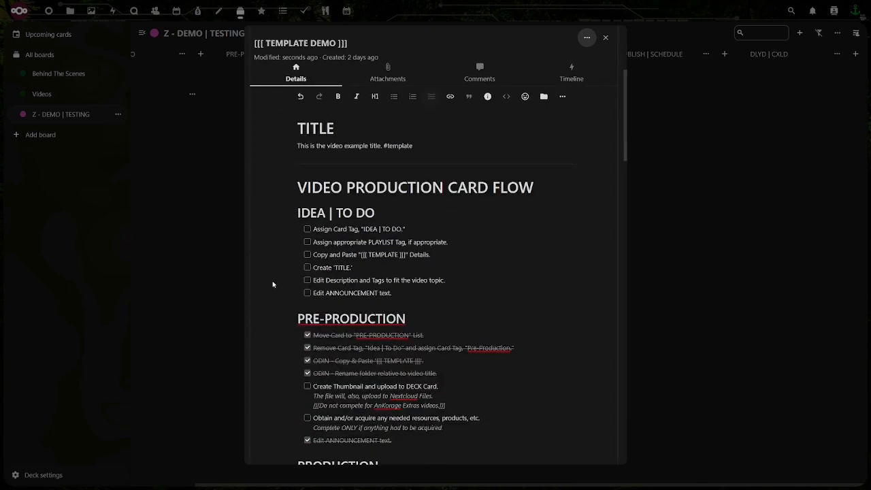
{"action": "scroll", "coordinate": [273, 279], "scroll_direction": "down", "scroll_amount": 1}
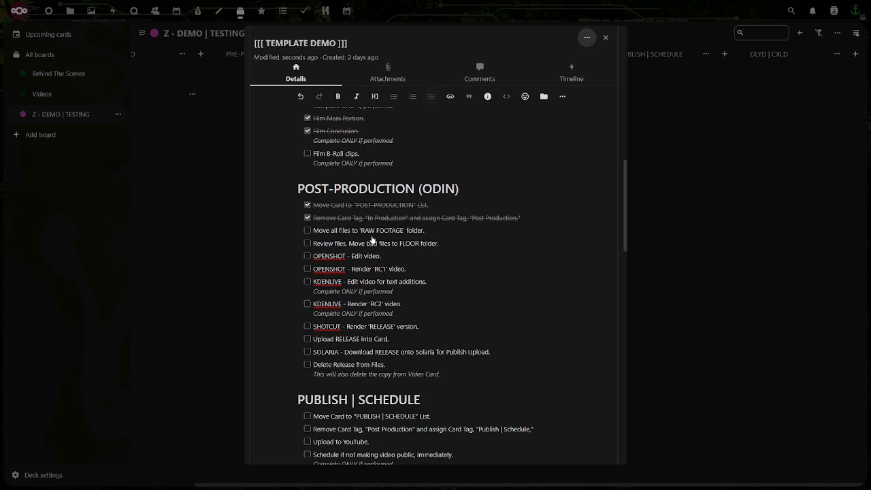
{"action": "left_click", "coordinate": [307, 230]}
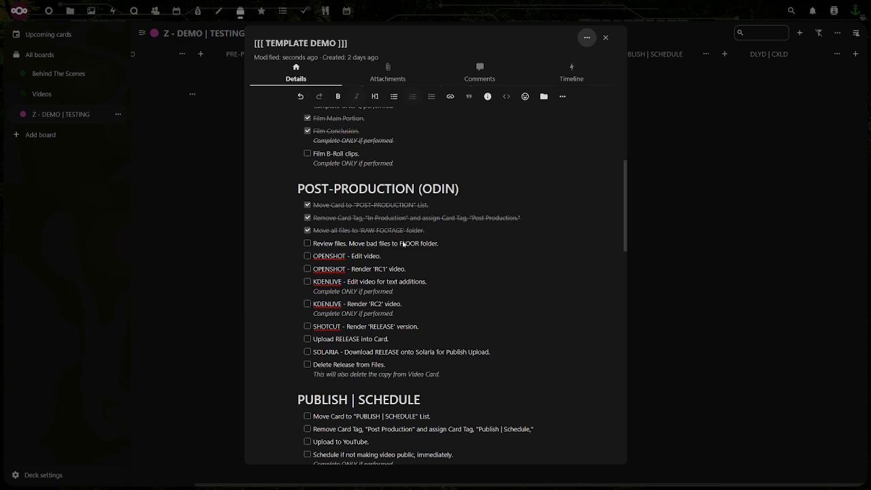
{"action": "left_click", "coordinate": [307, 243]}
{"action": "scroll", "coordinate": [331, 259], "scroll_direction": "down", "scroll_amount": 1}
{"action": "left_click", "coordinate": [307, 206]}
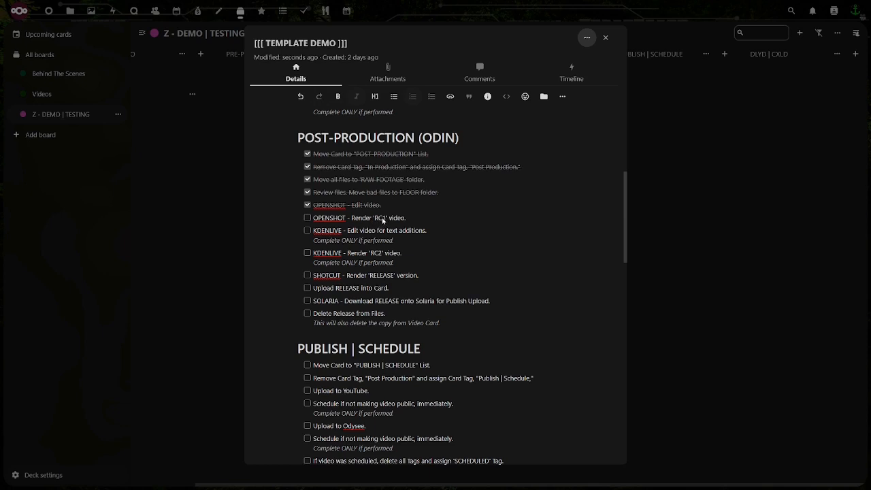
Check off the POST-PRODUCTION (ODIN) tasks for rendering 'RC1', uploading RELEASE into the card, downloading it onto Solaria and deleting it from Files
{"action": "left_click", "coordinate": [306, 218]}
{"action": "scroll", "coordinate": [327, 238], "scroll_direction": "down", "scroll_amount": 1}
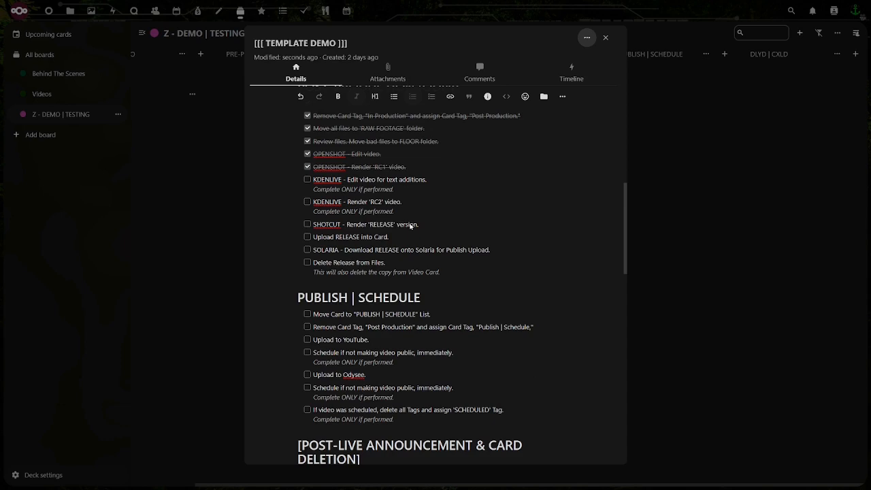
{"action": "left_click", "coordinate": [307, 237]}
{"action": "left_click", "coordinate": [308, 249]}
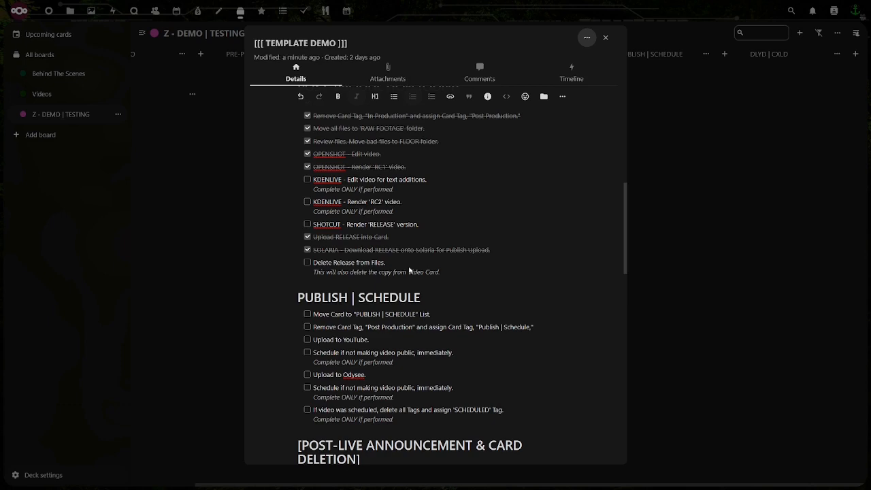
{"action": "left_click", "coordinate": [306, 264]}
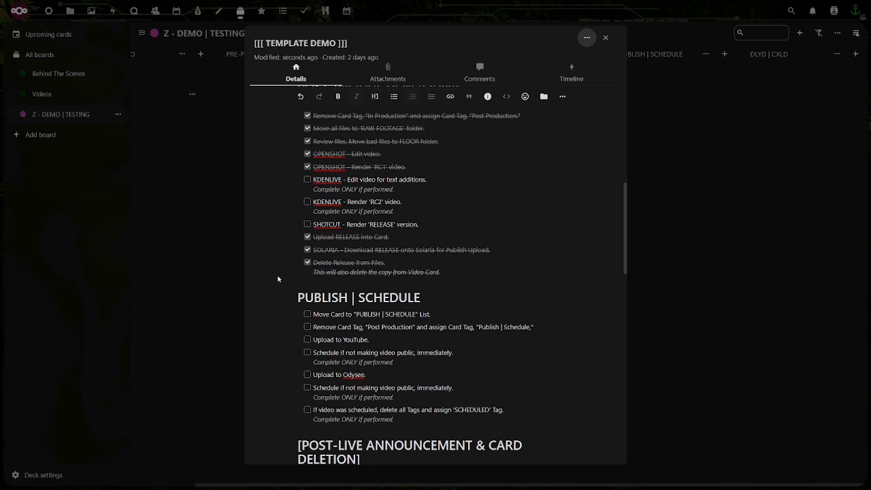
Check off the card-move task under PUBLISH | SCHEDULE, close the card and move it to the PUBLISH | SCHEDULE list
{"action": "scroll", "coordinate": [278, 279], "scroll_direction": "down", "scroll_amount": 3}
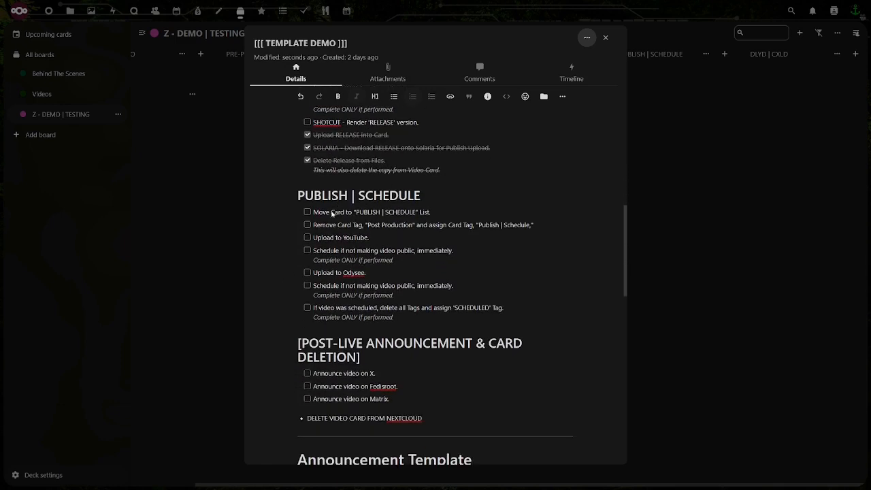
{"action": "left_click", "coordinate": [307, 211]}
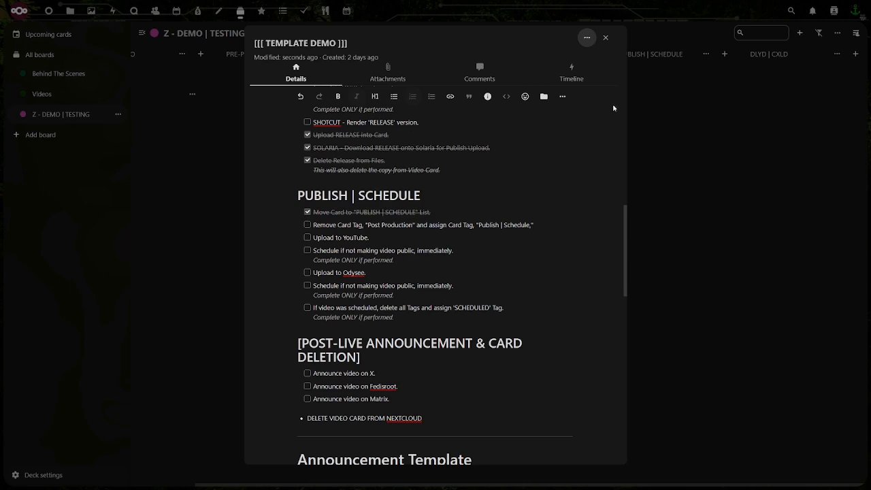
{"action": "left_click", "coordinate": [606, 38]}
{"action": "left_click_drag", "start_coordinate": [539, 109], "coordinate": [674, 103]}
Reopen the card and replace its Post Production tag with Publish | Schedule
{"action": "left_click", "coordinate": [664, 109]}
{"action": "scroll", "coordinate": [291, 280], "scroll_direction": "down", "scroll_amount": 10}
{"action": "scroll", "coordinate": [289, 279], "scroll_direction": "down", "scroll_amount": 6}
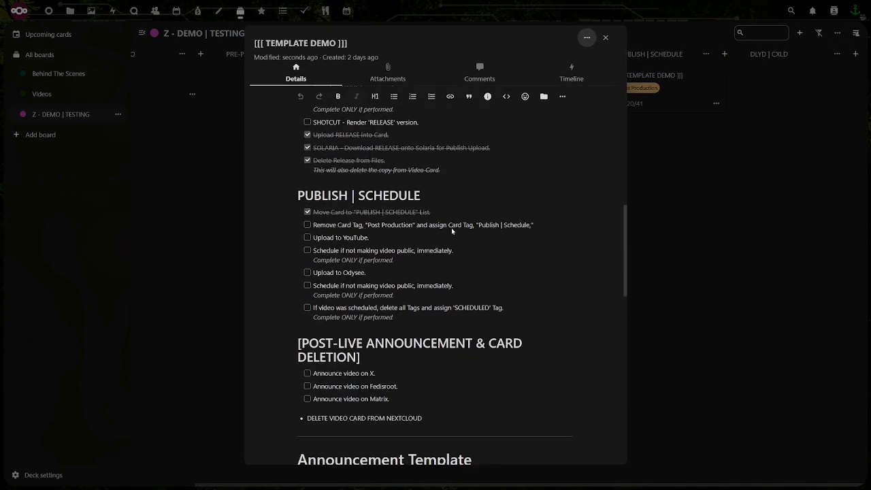
{"action": "scroll", "coordinate": [368, 228], "scroll_direction": "up", "scroll_amount": 10}
{"action": "left_click", "coordinate": [332, 112]}
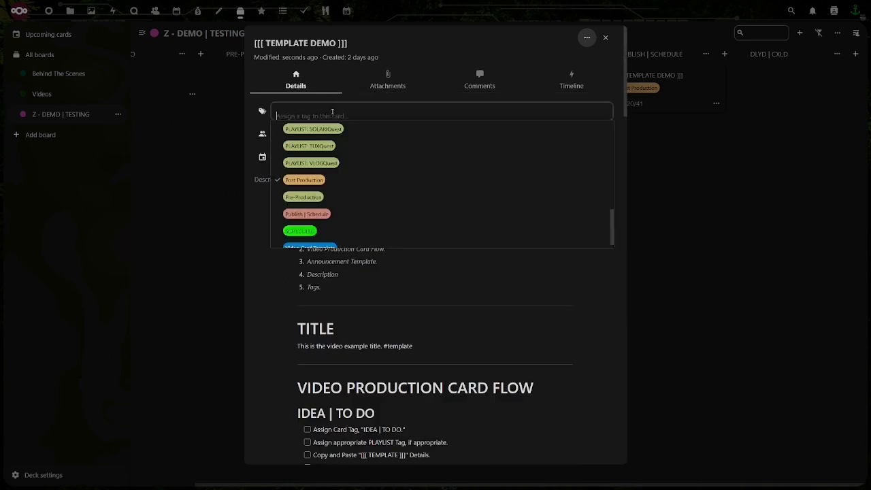
{"action": "left_click", "coordinate": [280, 181]}
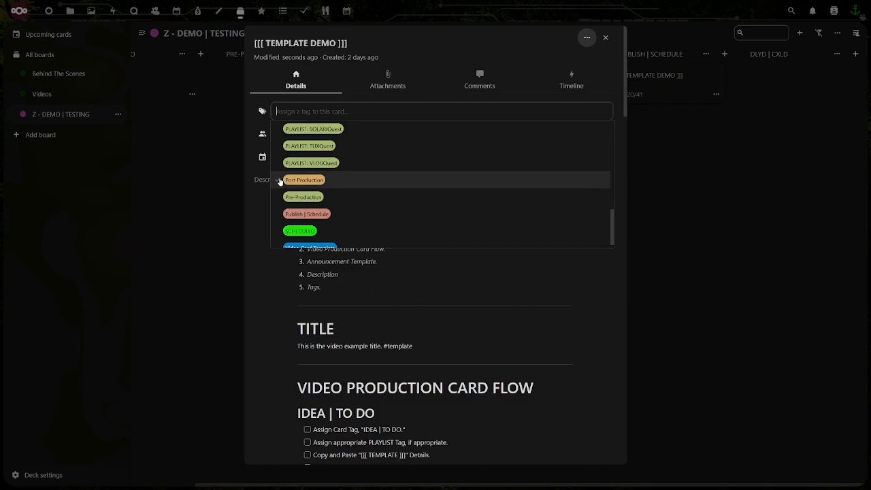
{"action": "left_click", "coordinate": [281, 214]}
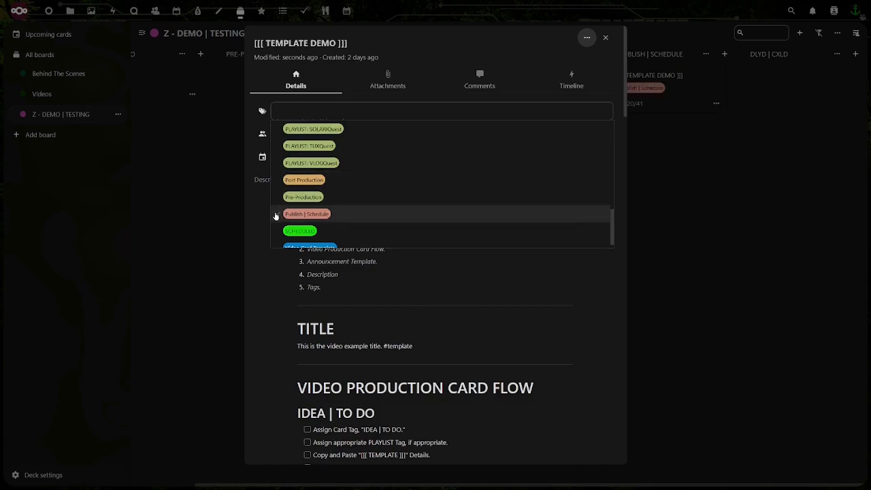
{"action": "left_click", "coordinate": [266, 277]}
Check off the remaining PUBLISH | SCHEDULE tasks: tag swap, YouTube and Odysee uploads, both scheduling tasks and the 'SCHEDULED' tag
{"action": "scroll", "coordinate": [293, 274], "scroll_direction": "down", "scroll_amount": 15}
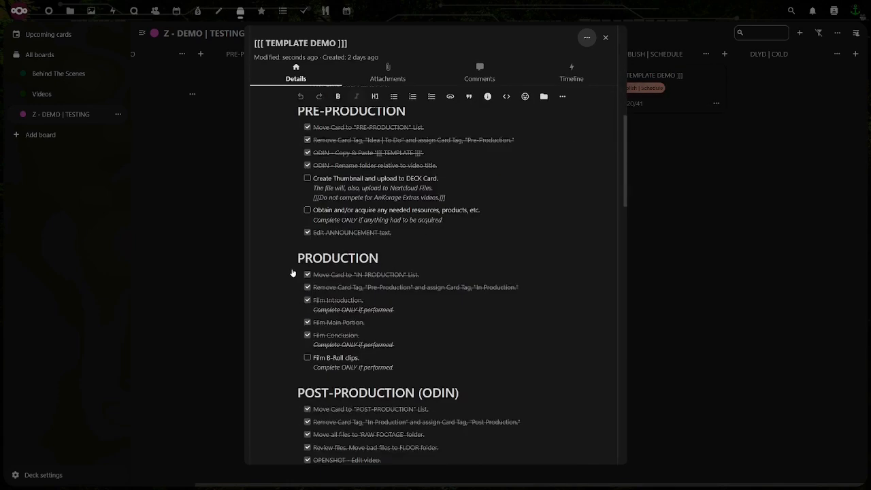
{"action": "scroll", "coordinate": [293, 273], "scroll_direction": "down", "scroll_amount": 6}
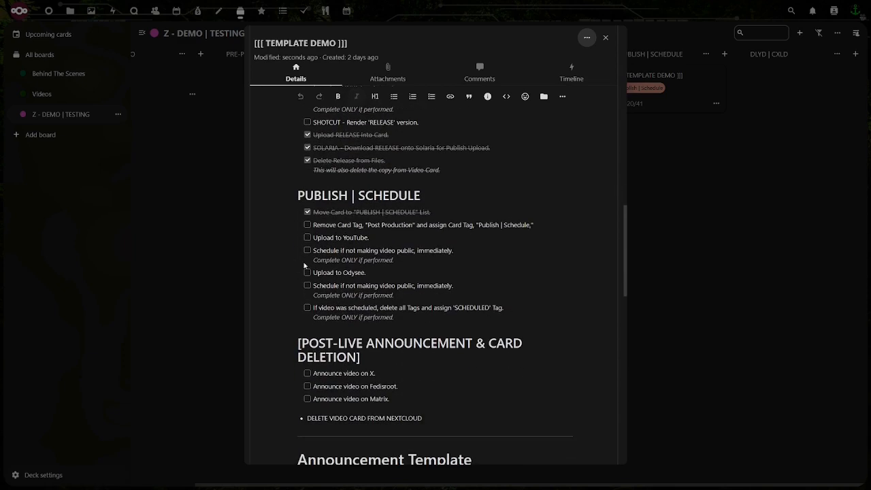
{"action": "left_click", "coordinate": [308, 226]}
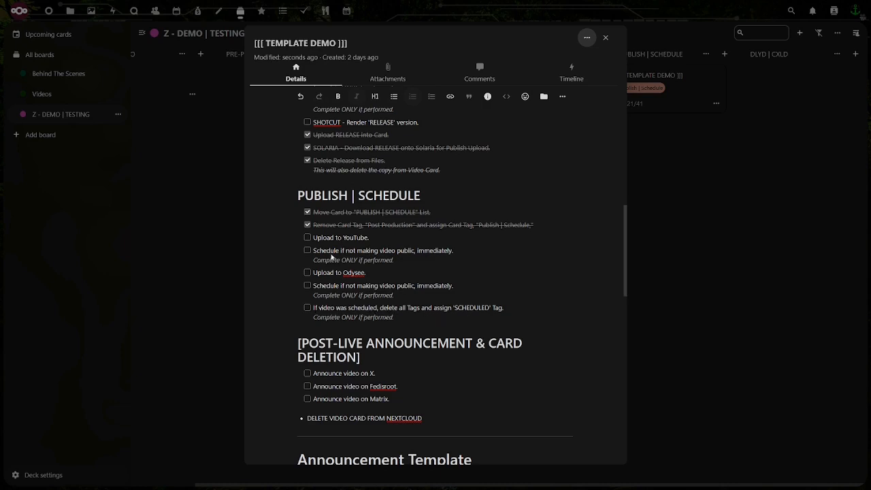
{"action": "left_click", "coordinate": [307, 237]}
{"action": "left_click", "coordinate": [308, 251]}
{"action": "left_click", "coordinate": [307, 272]}
{"action": "left_click", "coordinate": [307, 286]}
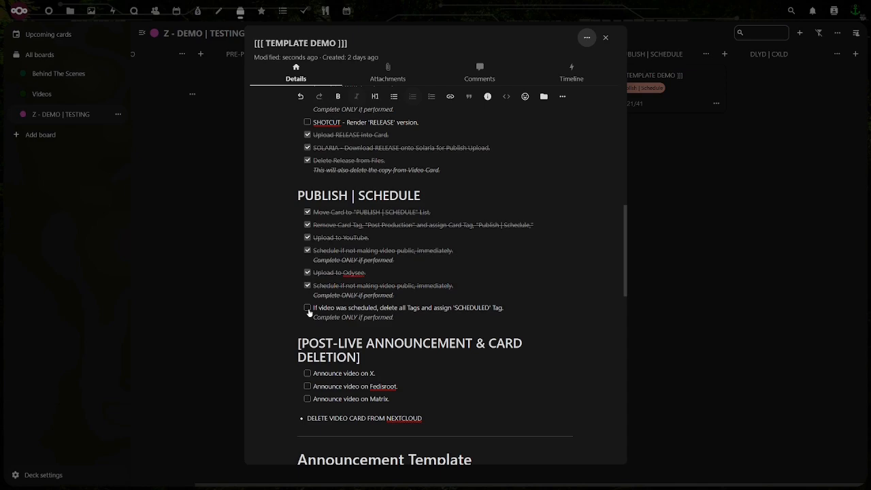
{"action": "left_click", "coordinate": [307, 308]}
Replace the card's Publish | Schedule tag with SCHEDULED and close the card
{"action": "scroll", "coordinate": [291, 299], "scroll_direction": "up", "scroll_amount": 15}
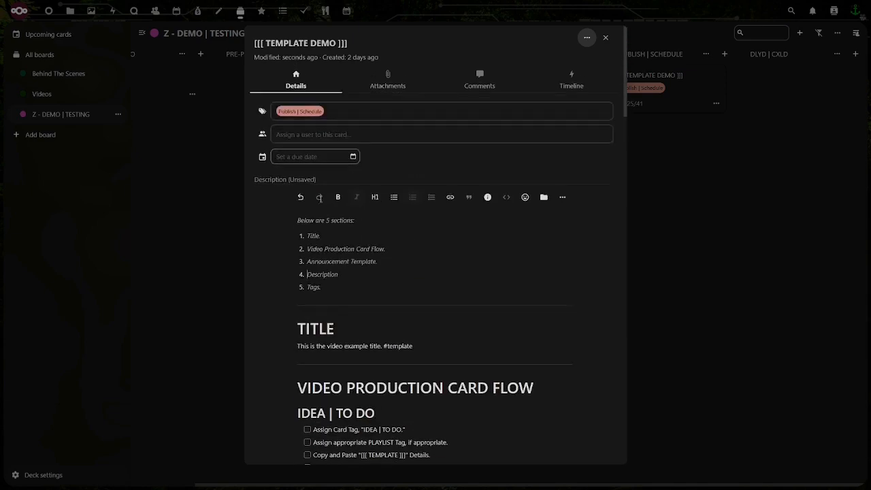
{"action": "left_click", "coordinate": [330, 112]}
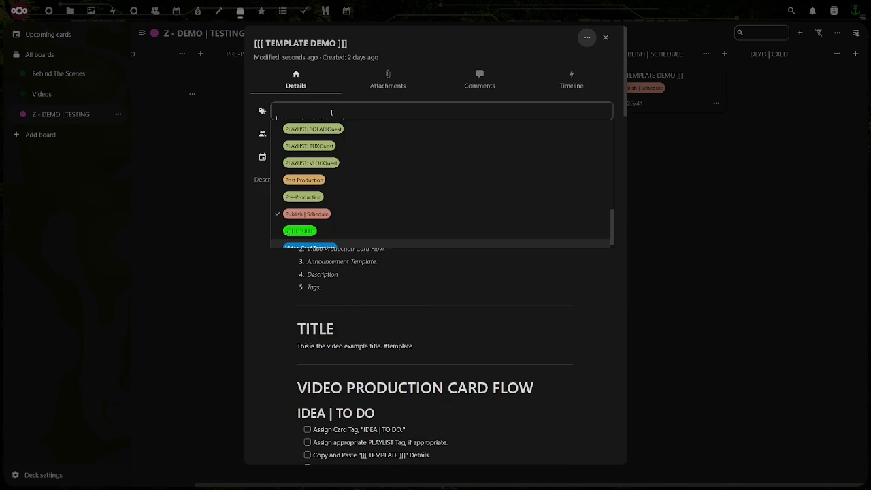
{"action": "left_click", "coordinate": [280, 214]}
{"action": "left_click", "coordinate": [282, 231]}
{"action": "left_click", "coordinate": [270, 278]}
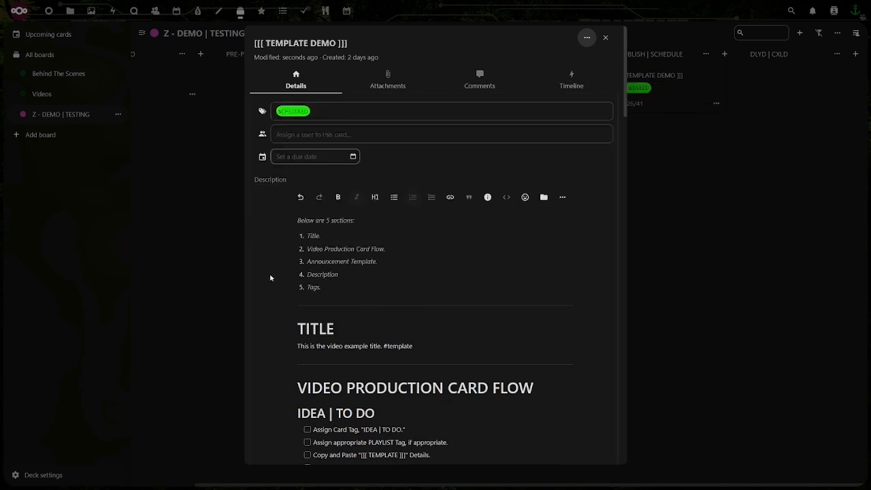
{"action": "scroll", "coordinate": [320, 328], "scroll_direction": "down", "scroll_amount": 15}
{"action": "scroll", "coordinate": [331, 327], "scroll_direction": "down", "scroll_amount": 8}
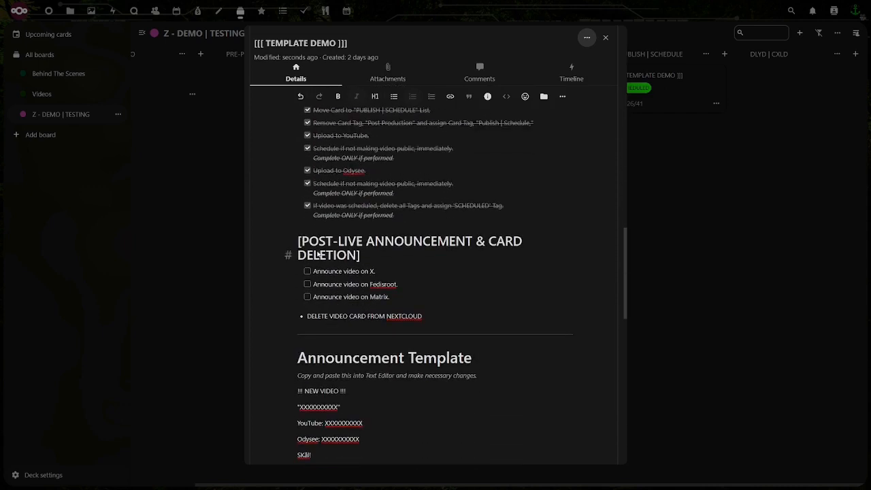
{"action": "left_click", "coordinate": [605, 37]}
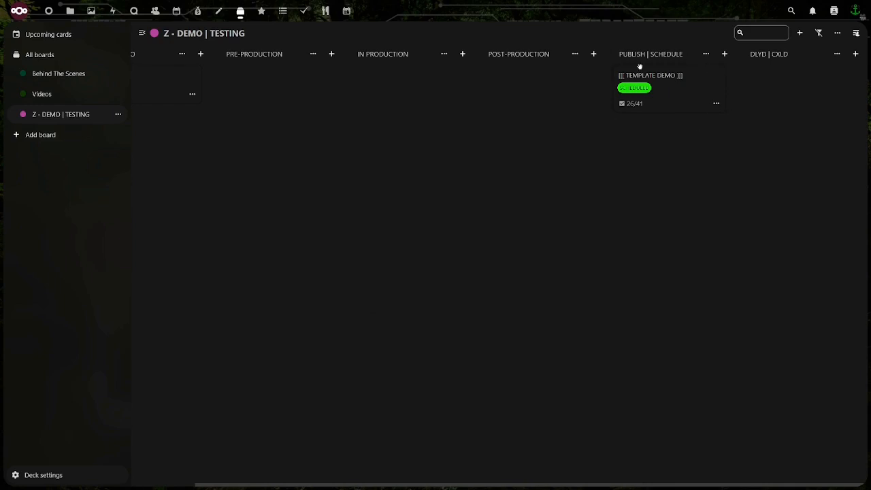
Reopen the card and check off the post-live tasks for announcing the video on X, Fedisroot and Matrix
{"action": "left_click", "coordinate": [667, 110]}
{"action": "scroll", "coordinate": [319, 276], "scroll_direction": "down", "scroll_amount": 15}
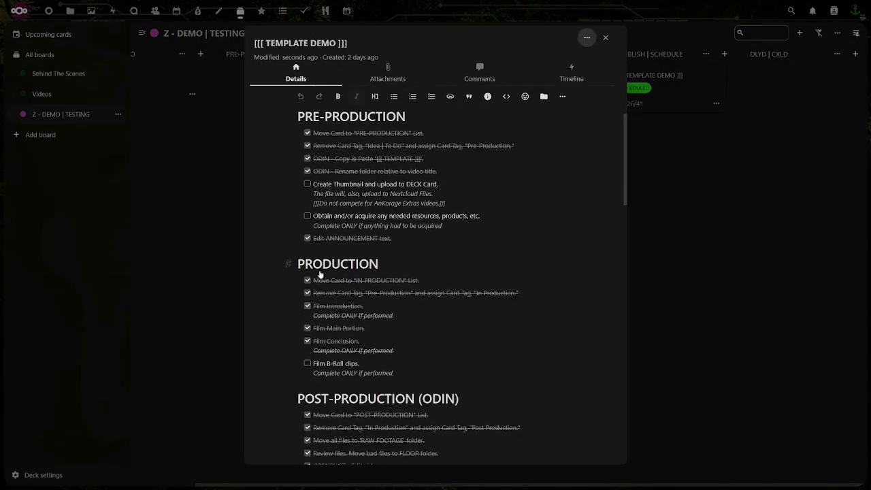
{"action": "scroll", "coordinate": [322, 271], "scroll_direction": "down", "scroll_amount": 3}
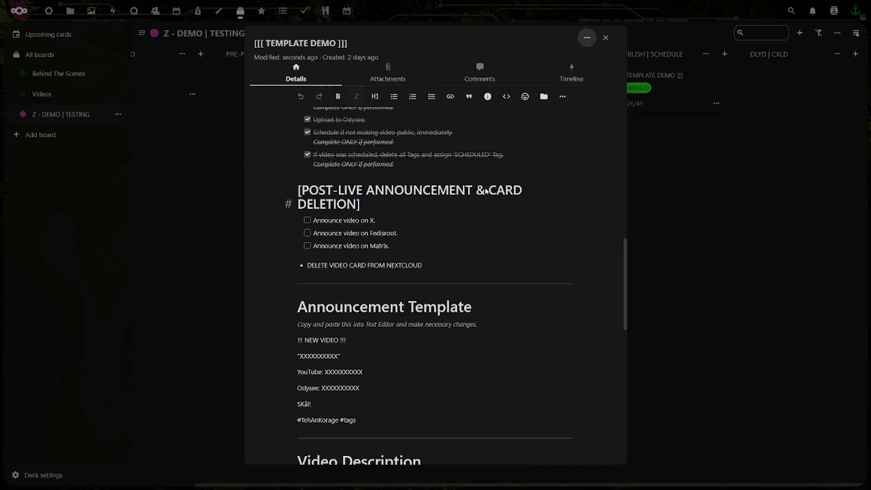
{"action": "left_click", "coordinate": [308, 221]}
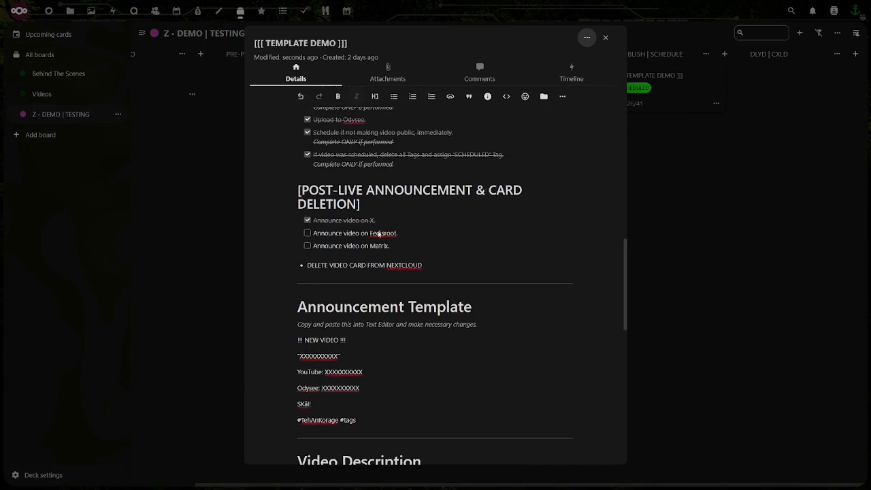
{"action": "left_click", "coordinate": [308, 233]}
{"action": "left_click", "coordinate": [307, 246]}
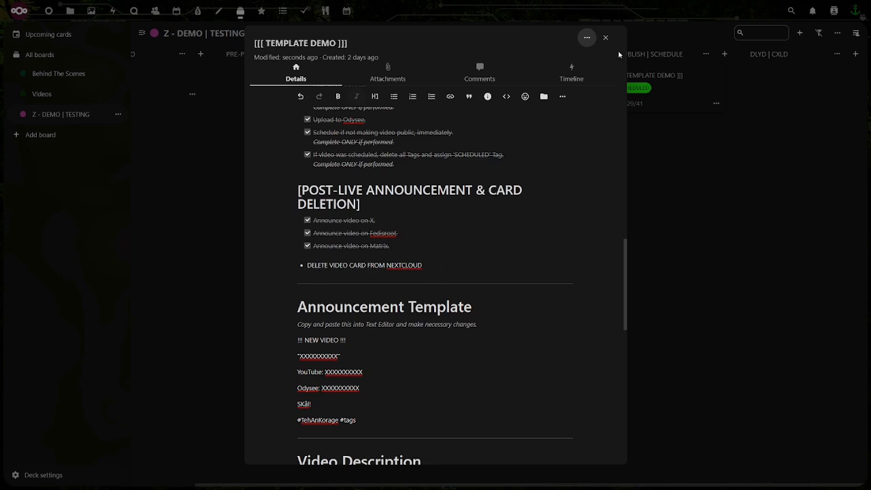
Check off all six IDEA | TO DO tasks in the card and close it
{"action": "scroll", "coordinate": [349, 272], "scroll_direction": "down", "scroll_amount": 1}
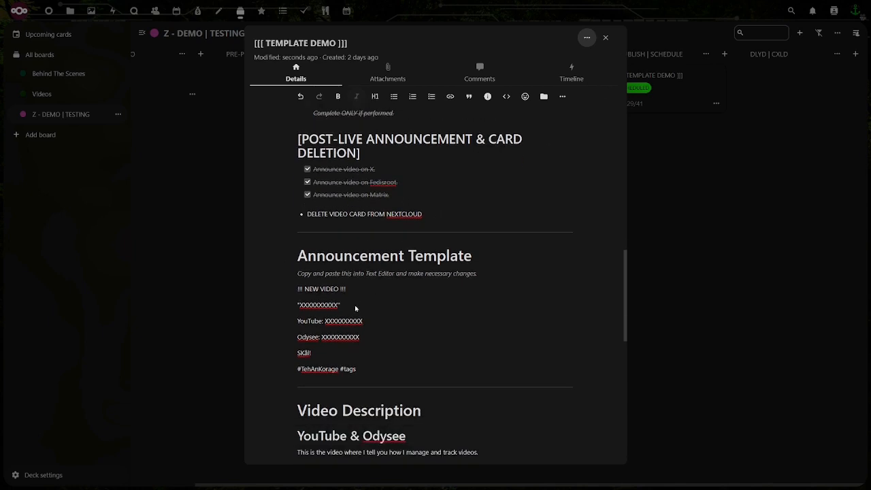
{"action": "scroll", "coordinate": [347, 293], "scroll_direction": "down", "scroll_amount": 5}
{"action": "scroll", "coordinate": [356, 277], "scroll_direction": "down", "scroll_amount": 6}
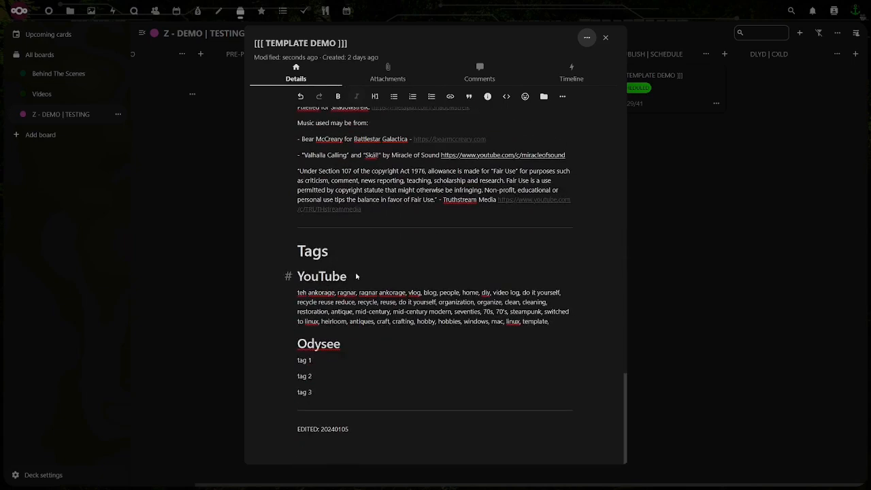
{"action": "scroll", "coordinate": [408, 292], "scroll_direction": "up", "scroll_amount": 11}
{"action": "scroll", "coordinate": [420, 282], "scroll_direction": "up", "scroll_amount": 12}
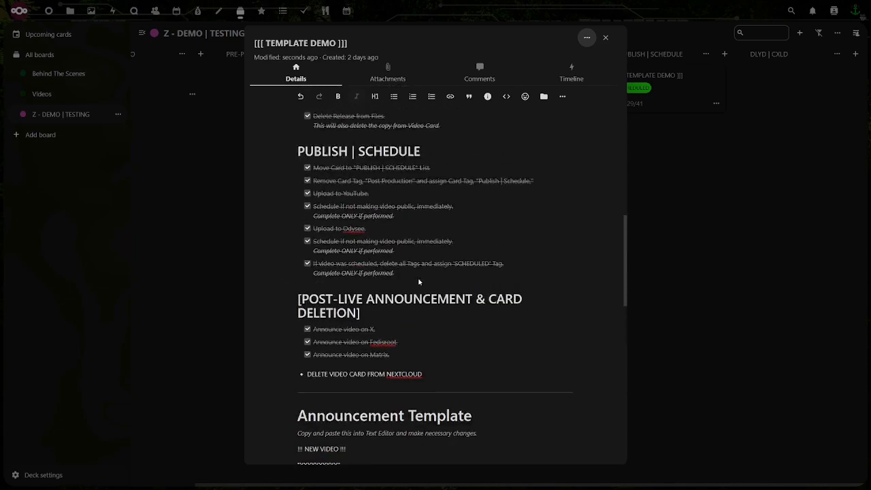
{"action": "scroll", "coordinate": [420, 281], "scroll_direction": "up", "scroll_amount": 6}
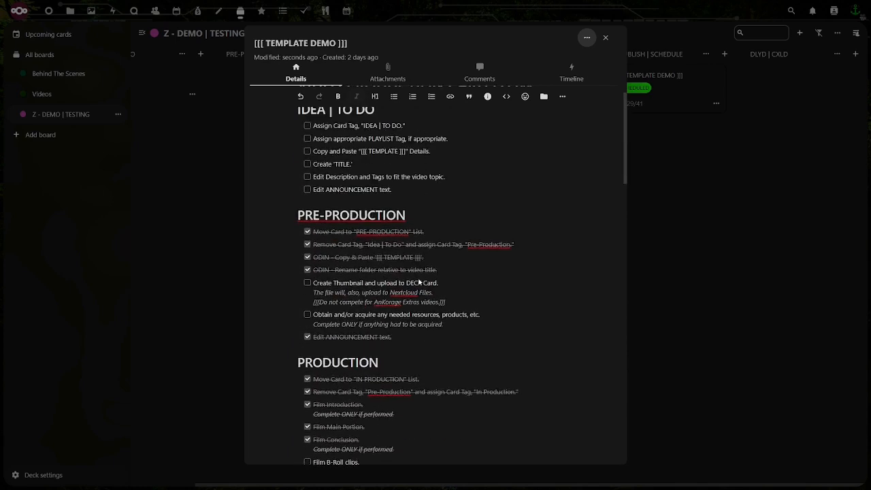
{"action": "left_click", "coordinate": [307, 279]}
{"action": "left_click", "coordinate": [307, 291]}
{"action": "left_click", "coordinate": [307, 304]}
{"action": "left_click", "coordinate": [307, 317]}
{"action": "left_click", "coordinate": [306, 330]}
{"action": "left_click", "coordinate": [306, 342]}
{"action": "scroll", "coordinate": [380, 310], "scroll_direction": "up", "scroll_amount": 3}
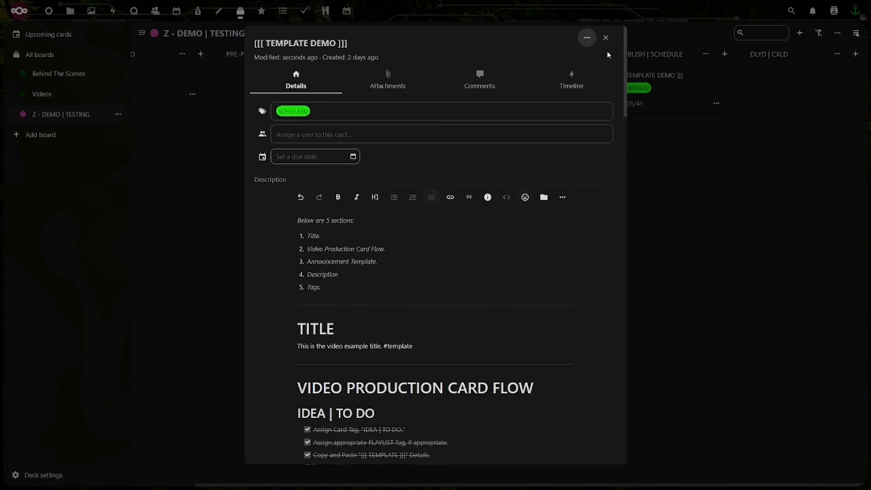
{"action": "scroll", "coordinate": [479, 149], "scroll_direction": "down", "scroll_amount": 10}
{"action": "scroll", "coordinate": [477, 150], "scroll_direction": "up", "scroll_amount": 10}
{"action": "left_click", "coordinate": [607, 38]}
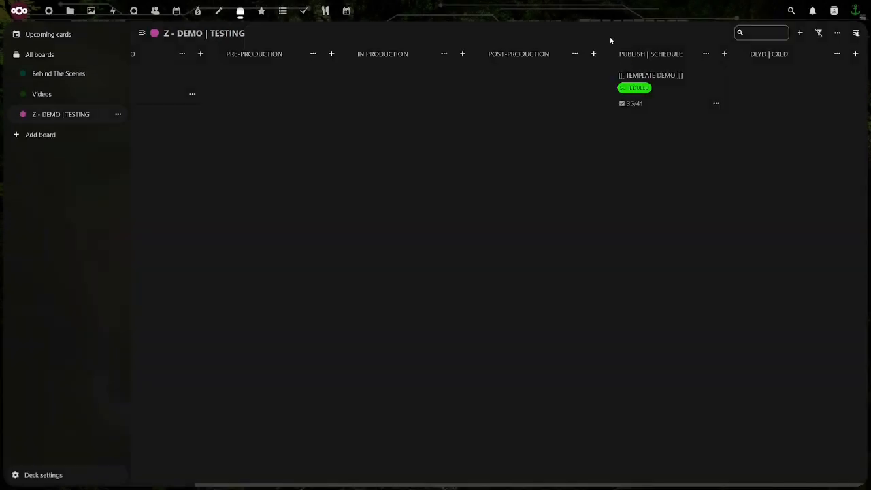
Delete the [[[ TEMPLATE DEMO ]]] card from the PUBLISH | SCHEDULE list and undo the deletion
{"action": "left_click", "coordinate": [716, 104]}
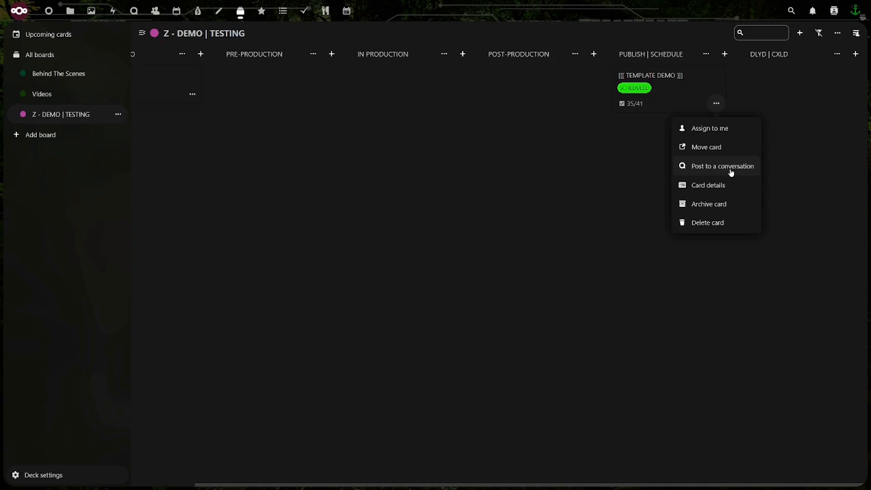
{"action": "left_click", "coordinate": [701, 223]}
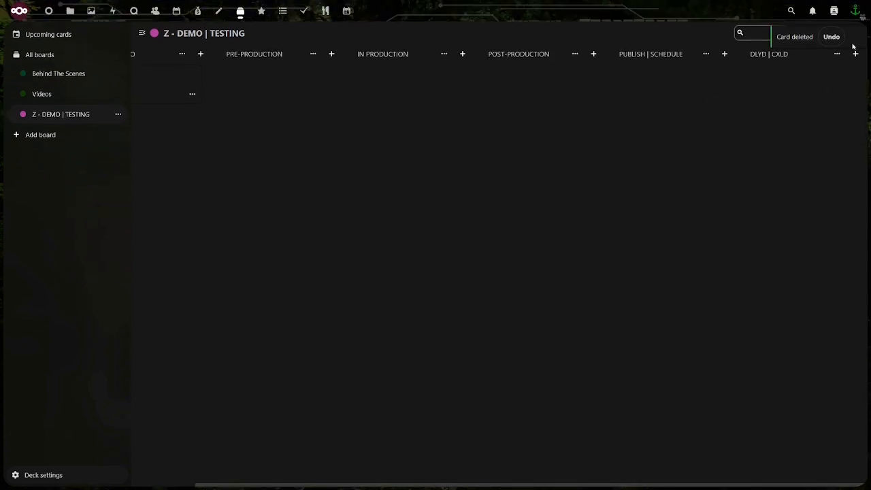
{"action": "left_click", "coordinate": [830, 36]}
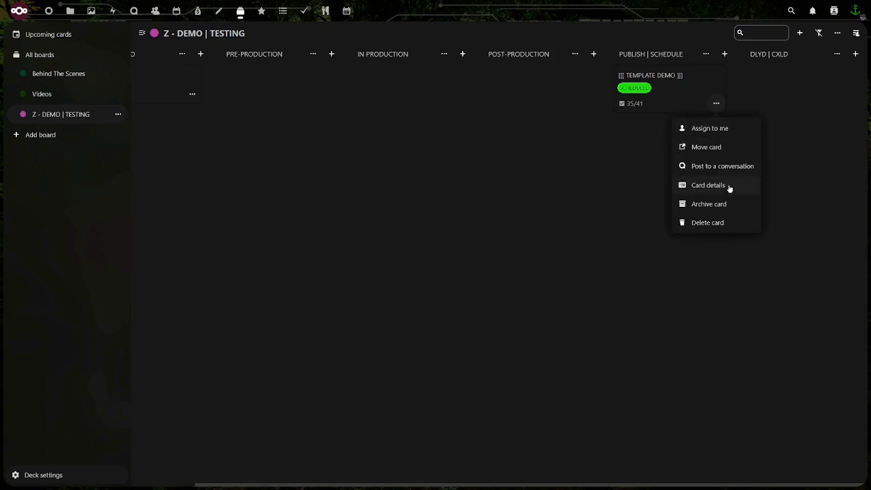
Delete the restored [[[ TEMPLATE DEMO ]]] card from the board
{"action": "left_click", "coordinate": [706, 223]}
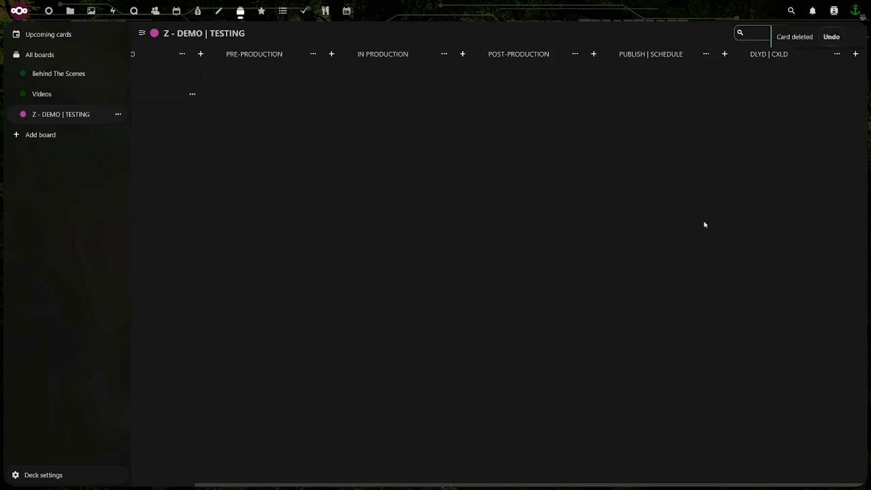